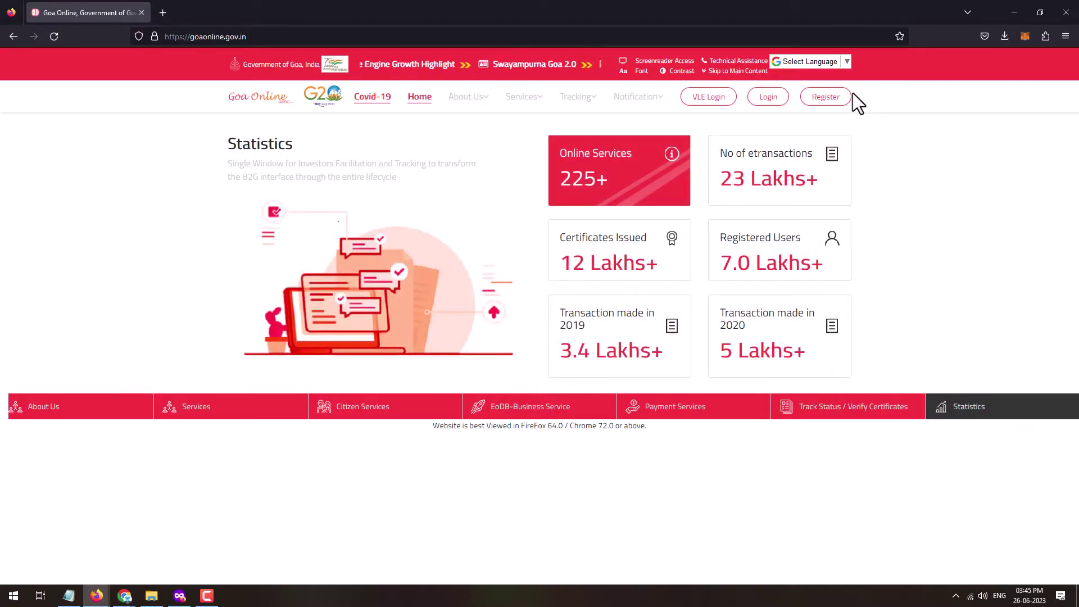
- Log in to the Goa Online portal and open the listing of all services
{"action": "left_click", "coordinate": [765, 101]}
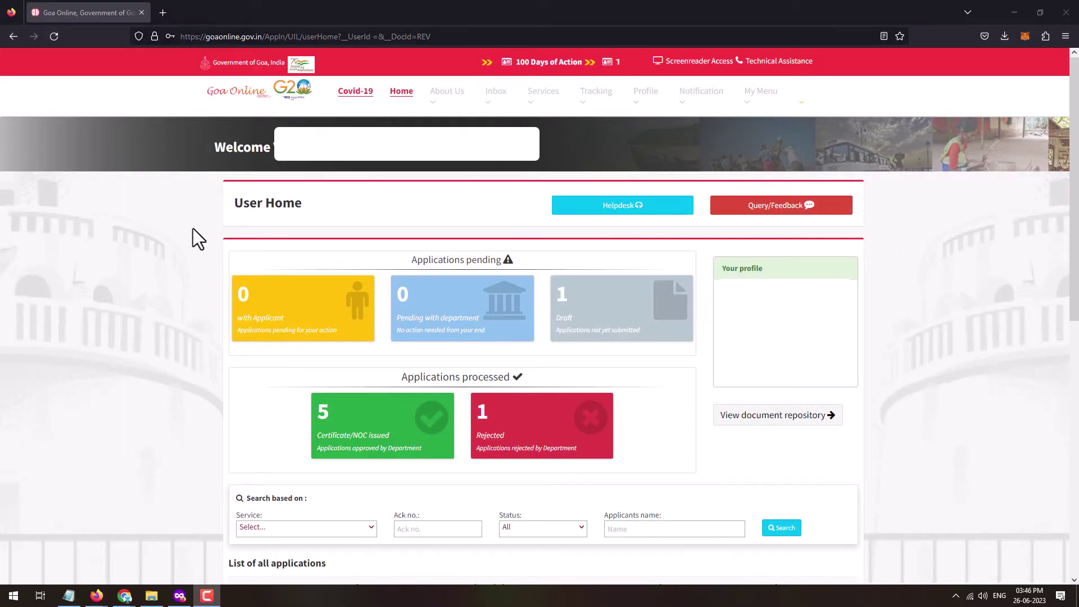
{"action": "left_click", "coordinate": [550, 100]}
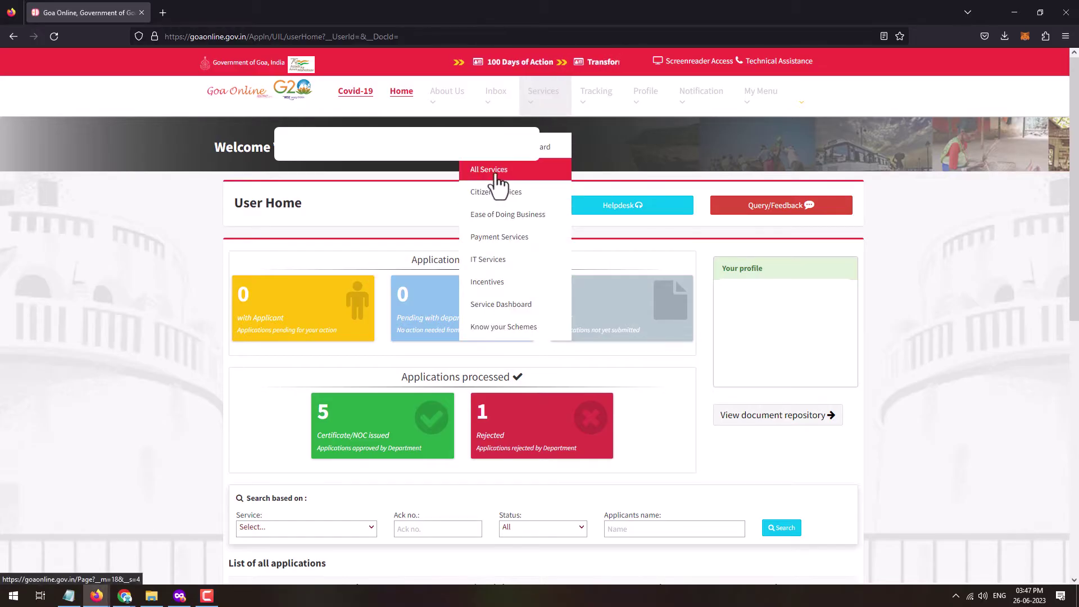
{"action": "left_click", "coordinate": [511, 171]}
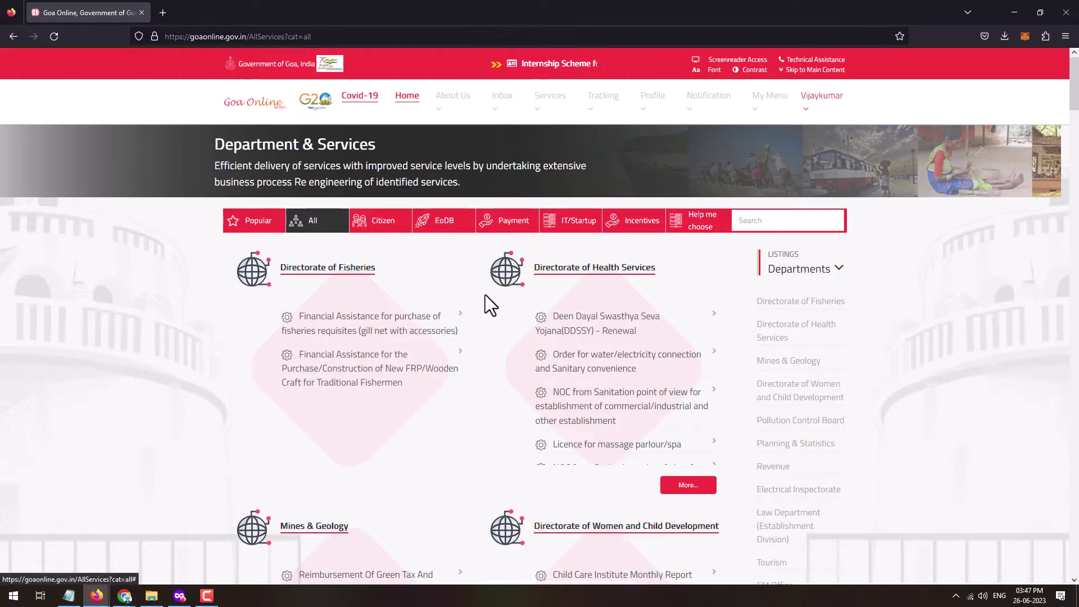
- Expand the Revenue department's services and open the Residence Certificate service
{"action": "scroll", "coordinate": [490, 298], "scroll_direction": "down", "scroll_amount": 4}
{"action": "scroll", "coordinate": [490, 299], "scroll_direction": "down", "scroll_amount": 5}
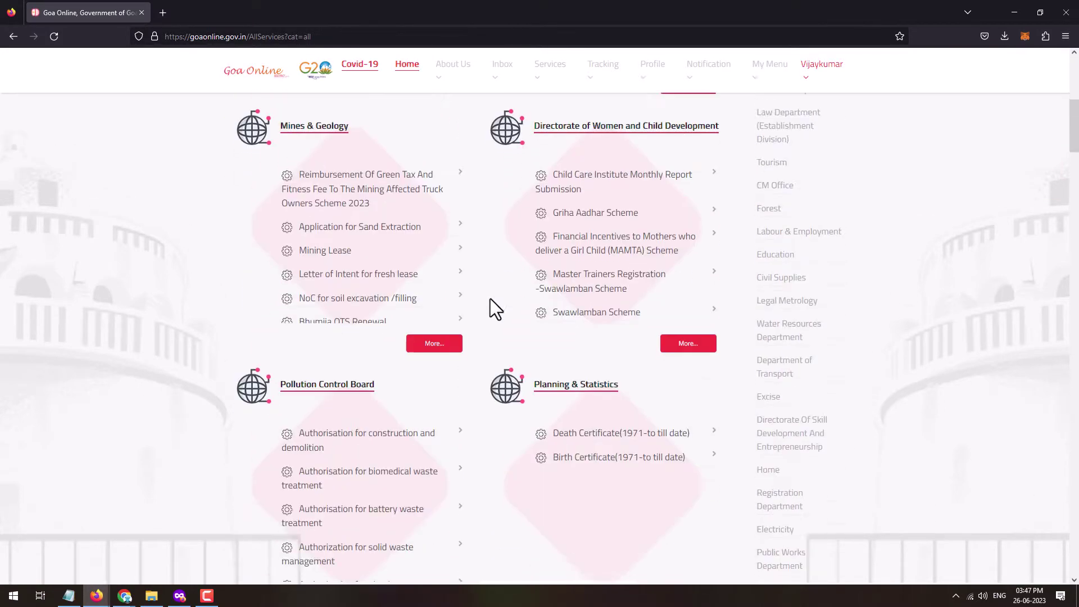
{"action": "scroll", "coordinate": [279, 407], "scroll_direction": "up", "scroll_amount": 10}
{"action": "scroll", "coordinate": [278, 406], "scroll_direction": "down", "scroll_amount": 10}
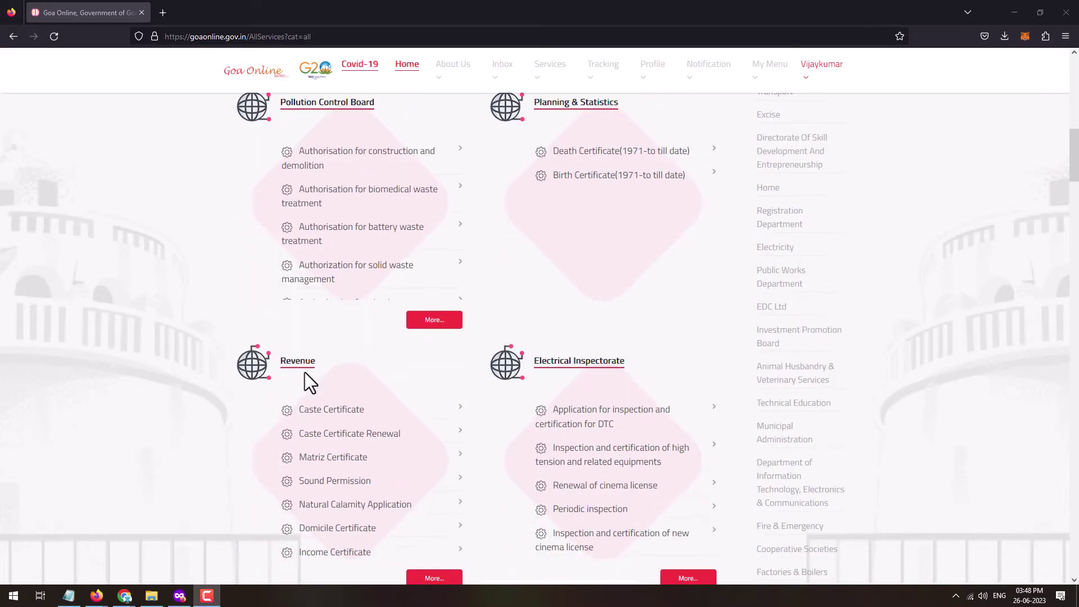
{"action": "scroll", "coordinate": [305, 373], "scroll_direction": "down", "scroll_amount": 1}
{"action": "left_click", "coordinate": [433, 521]}
{"action": "scroll", "coordinate": [426, 470], "scroll_direction": "down", "scroll_amount": 1}
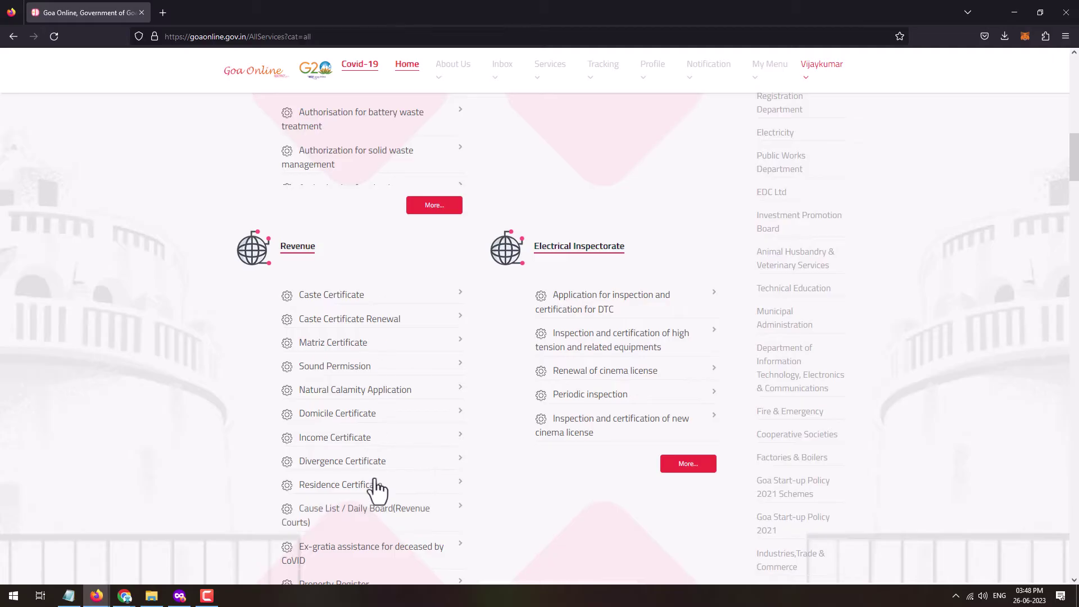
{"action": "scroll", "coordinate": [374, 444], "scroll_direction": "down", "scroll_amount": 3}
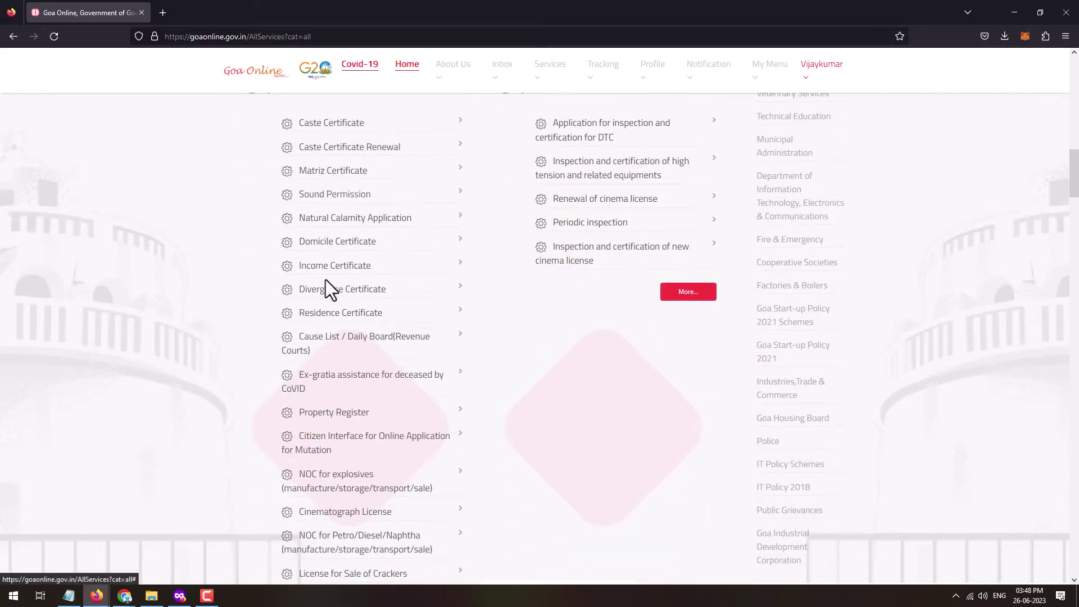
{"action": "left_click", "coordinate": [360, 318]}
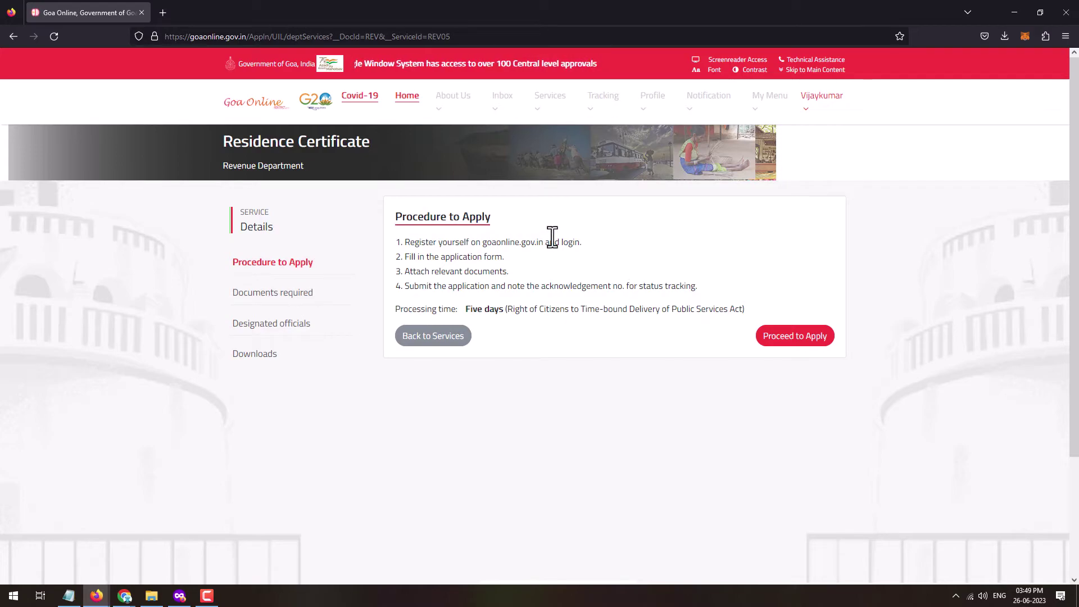
- Review the documents required for the Residence Certificate, going through each item from birth certificate to house owner's declaration
{"action": "left_click", "coordinate": [272, 292]}
{"action": "left_click_drag", "start_coordinate": [397, 242], "coordinate": [739, 359]}
{"action": "left_click_drag", "start_coordinate": [527, 290], "coordinate": [548, 241]}
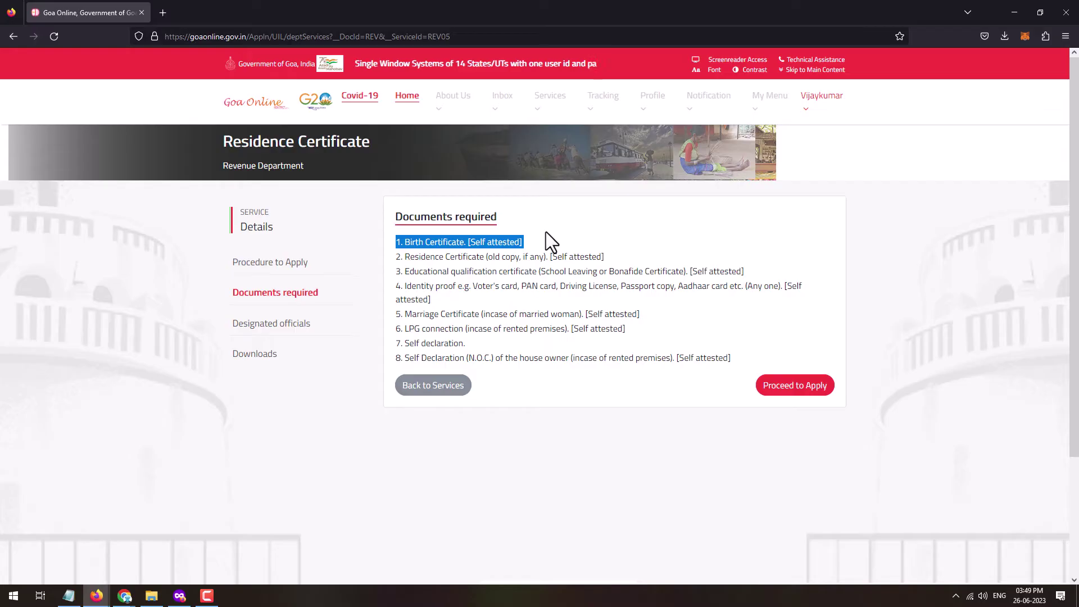
{"action": "left_click_drag", "start_coordinate": [394, 244], "coordinate": [746, 333]}
{"action": "left_click", "coordinate": [393, 243]}
{"action": "left_click_drag", "start_coordinate": [392, 242], "coordinate": [811, 293]}
{"action": "left_click", "coordinate": [396, 256]}
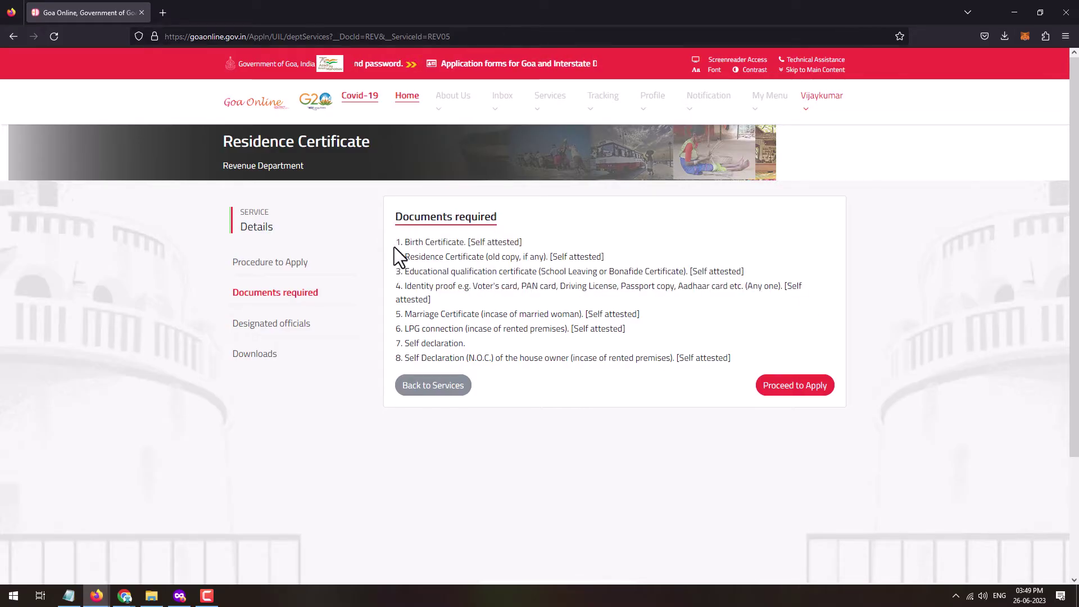
{"action": "left_click_drag", "start_coordinate": [397, 241], "coordinate": [542, 250]}
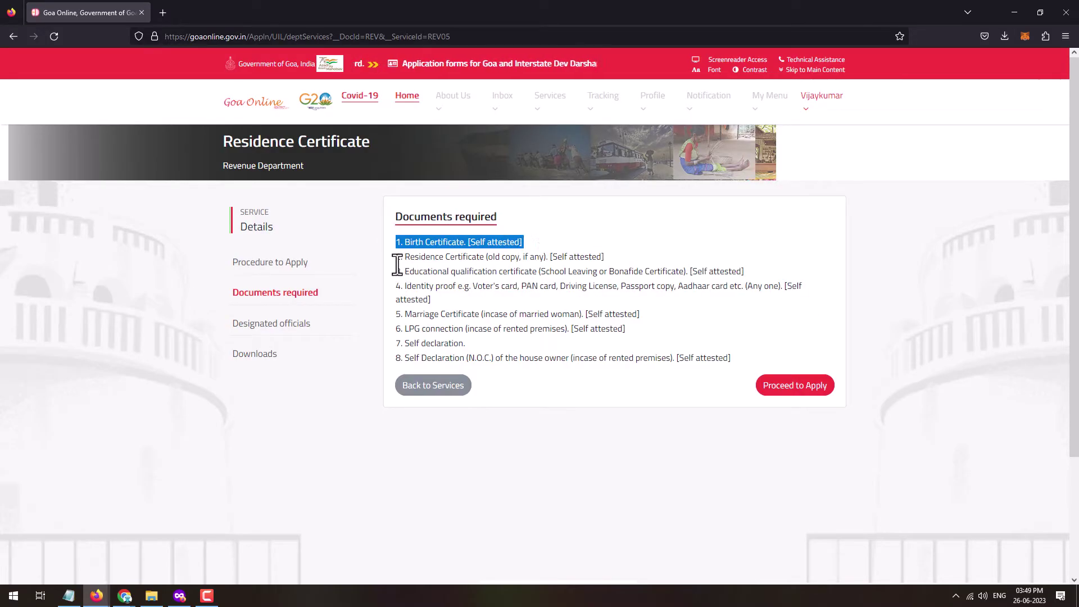
{"action": "left_click_drag", "start_coordinate": [395, 256], "coordinate": [598, 259]}
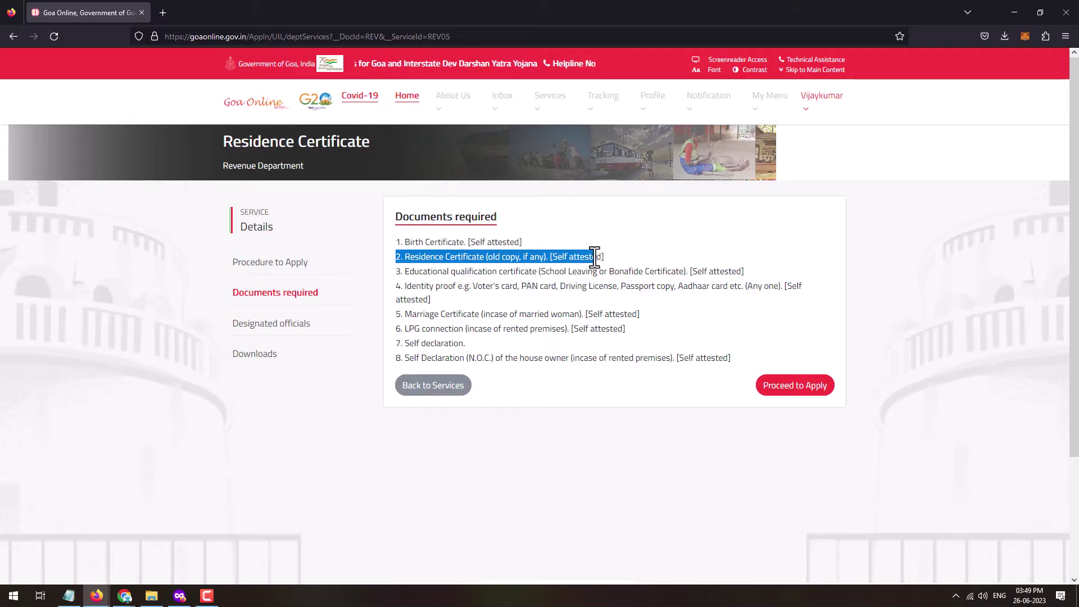
{"action": "triple_click", "coordinate": [566, 257]}
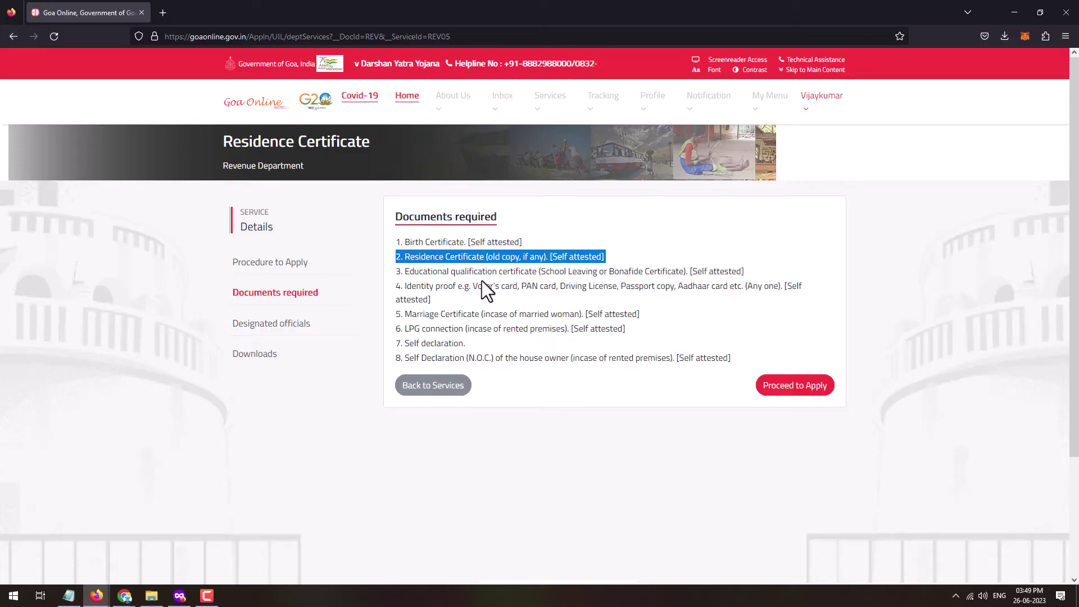
{"action": "left_click_drag", "start_coordinate": [428, 271], "coordinate": [821, 291]}
{"action": "left_click_drag", "start_coordinate": [549, 314], "coordinate": [663, 320]}
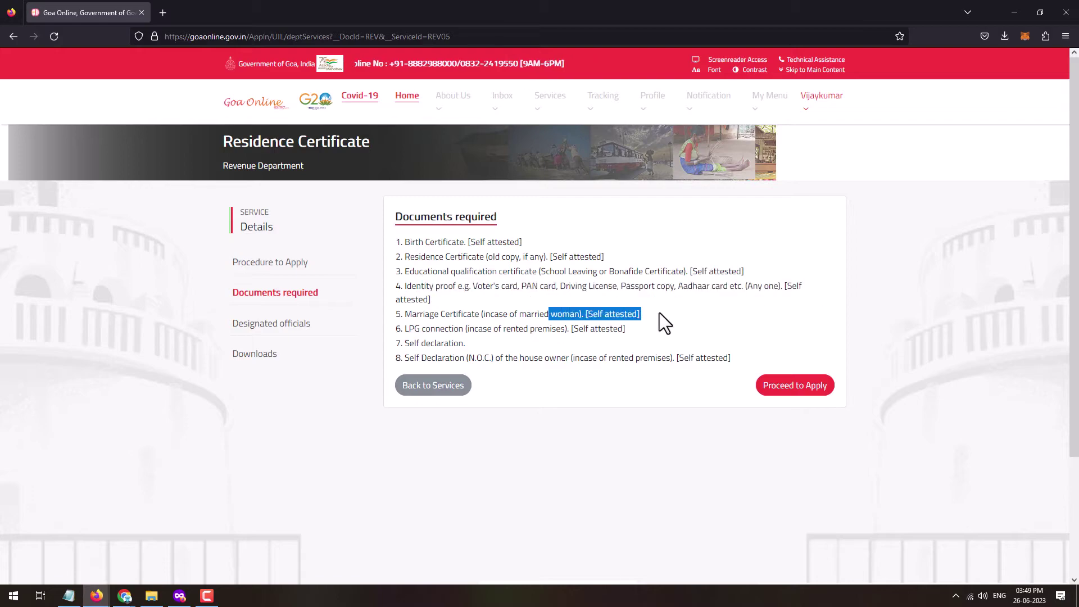
{"action": "left_click_drag", "start_coordinate": [403, 328], "coordinate": [622, 331]}
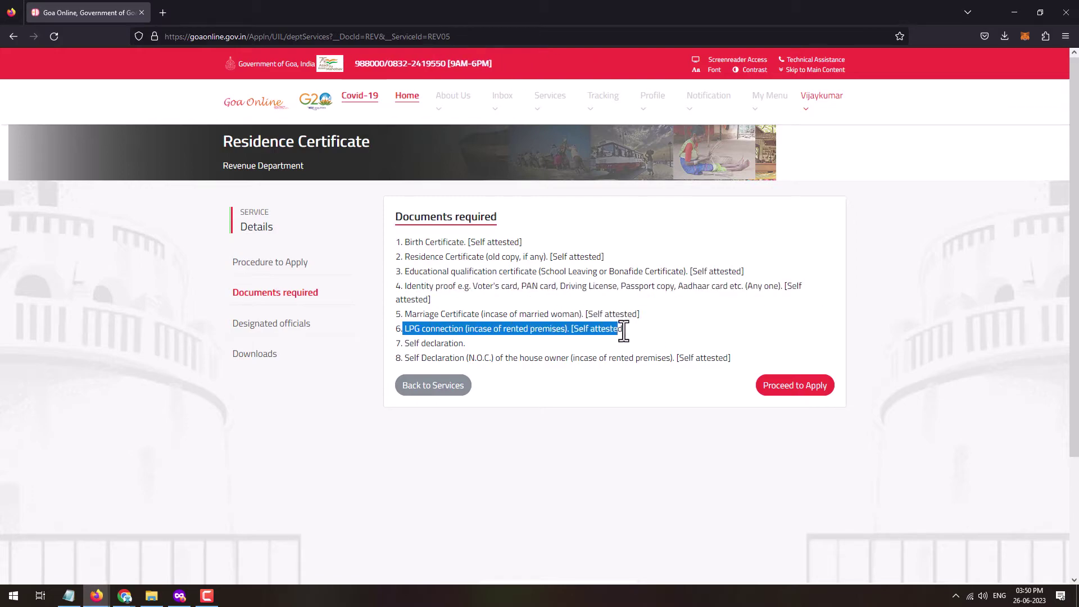
{"action": "left_click_drag", "start_coordinate": [421, 344], "coordinate": [511, 349]}
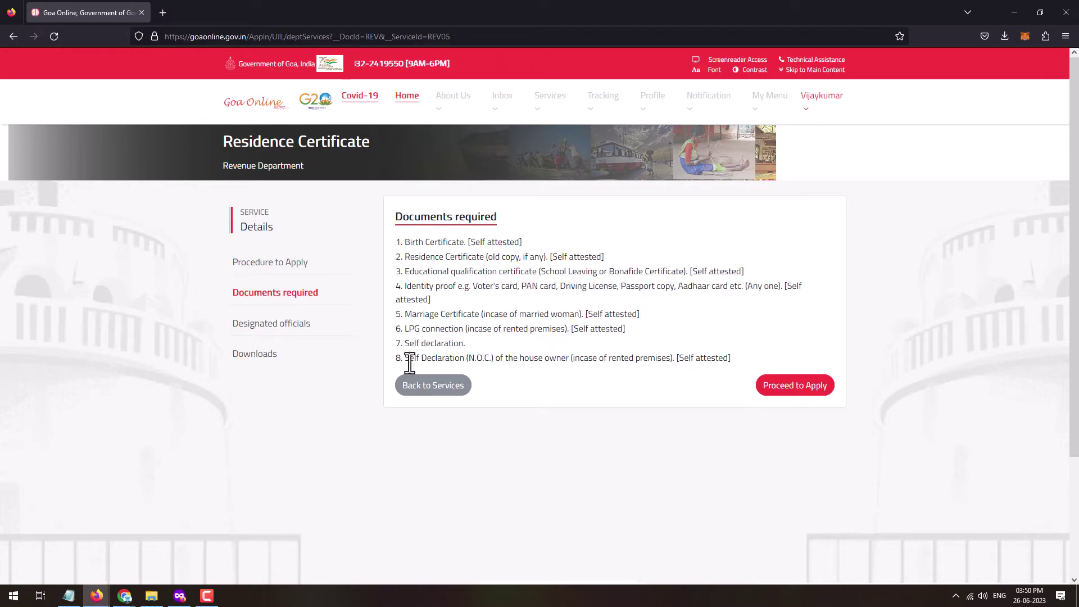
{"action": "left_click_drag", "start_coordinate": [409, 358], "coordinate": [784, 351]}
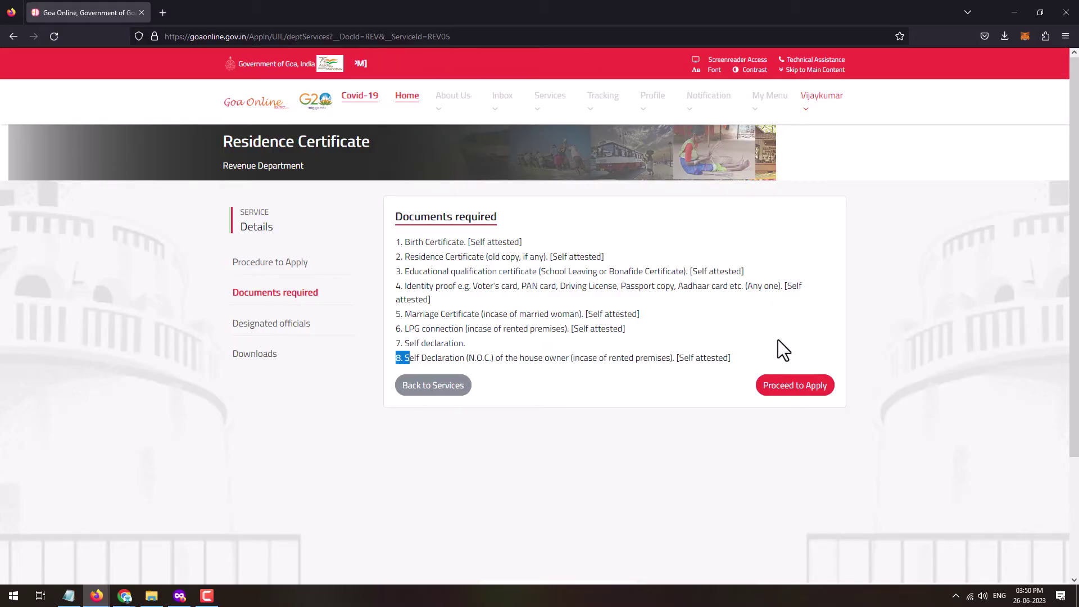
- View the downloadable Self Declaration for Resident Certificate form, then close it
{"action": "left_click", "coordinate": [262, 355]}
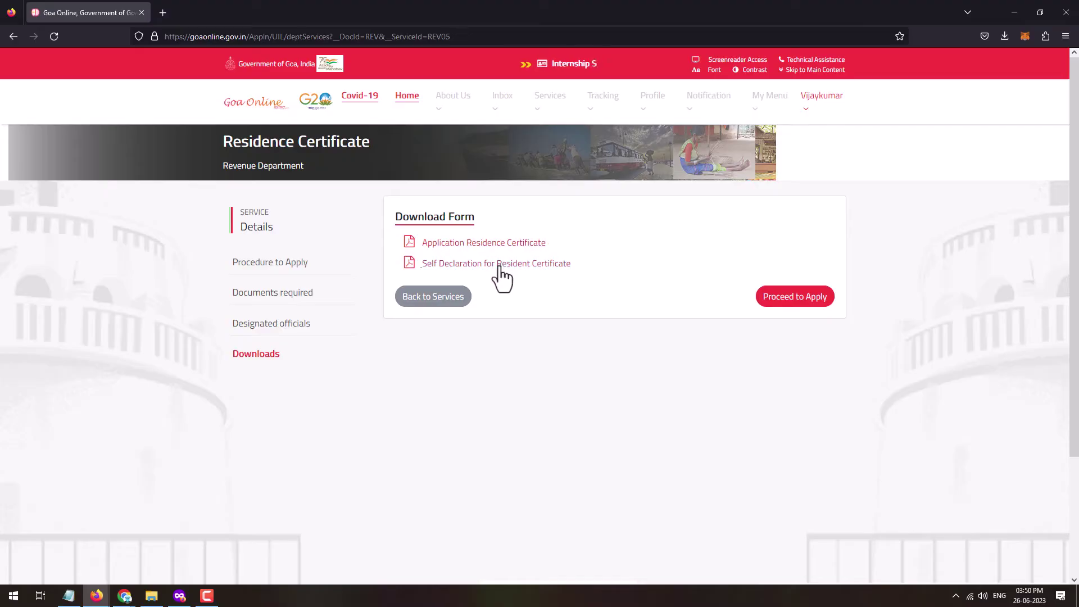
{"action": "left_click", "coordinate": [549, 265]}
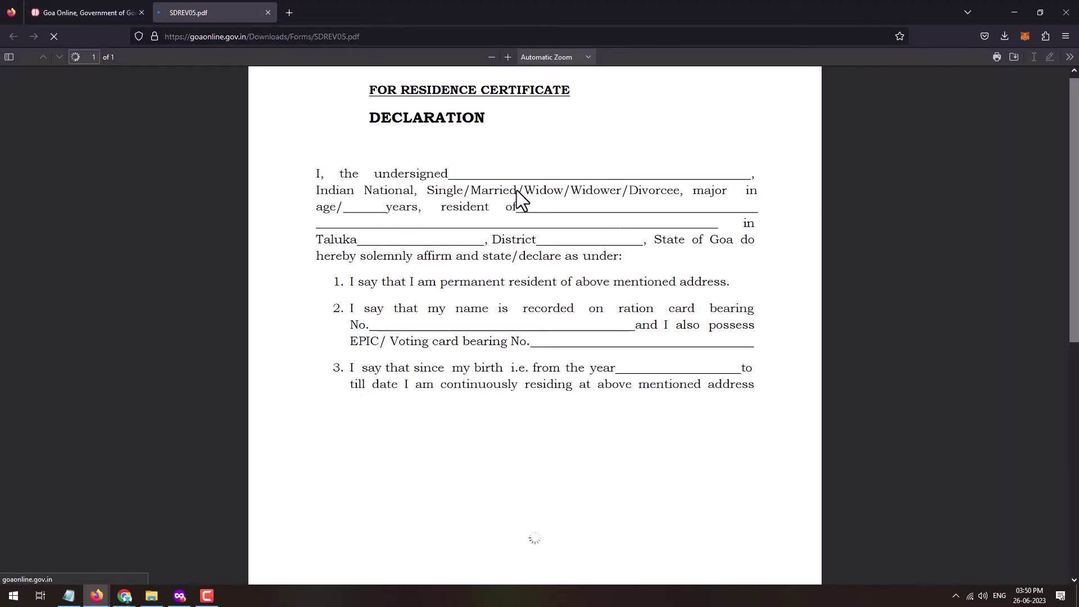
{"action": "scroll", "coordinate": [691, 337], "scroll_direction": "down", "scroll_amount": 4}
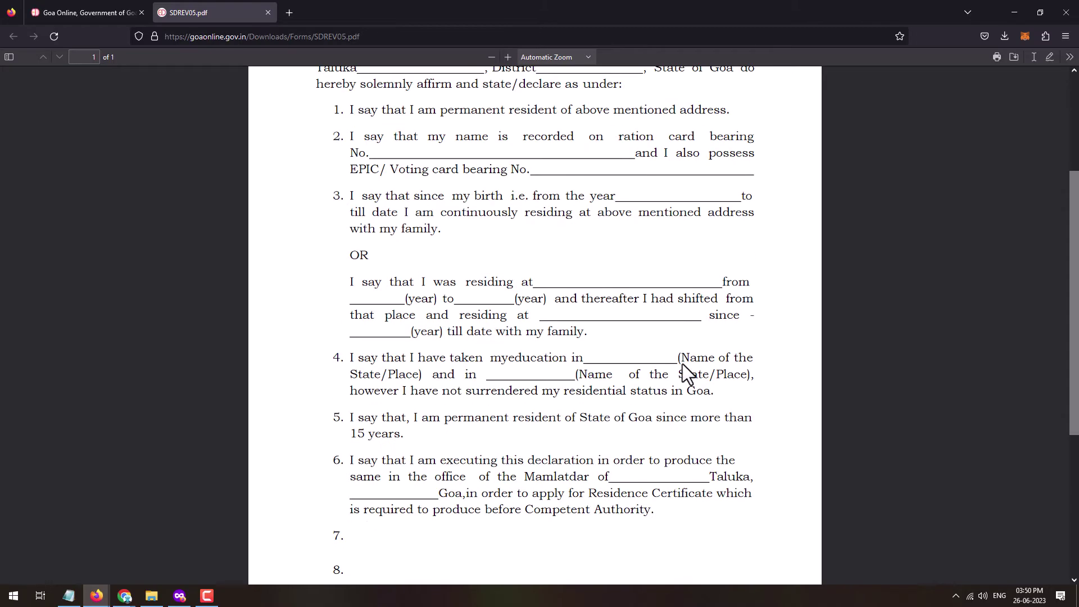
{"action": "scroll", "coordinate": [590, 404], "scroll_direction": "up", "scroll_amount": 5}
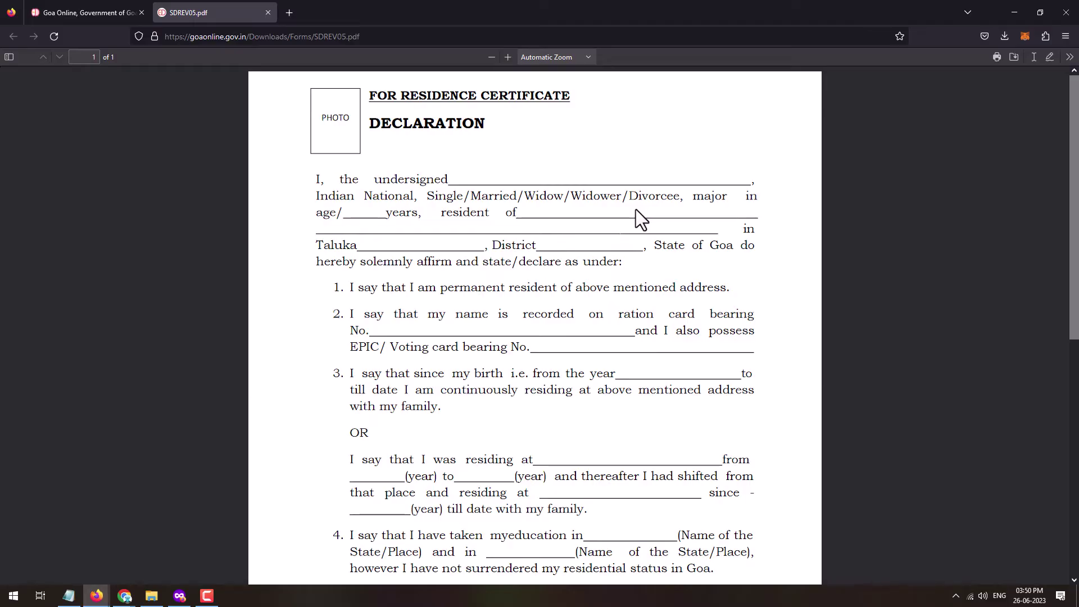
{"action": "left_click", "coordinate": [268, 12]}
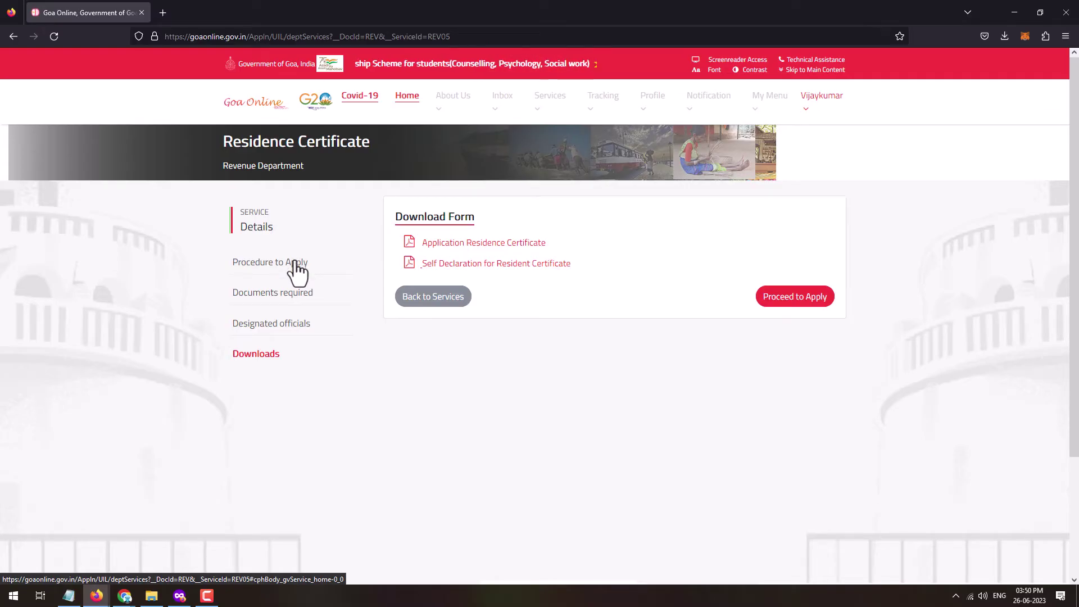
- Start the residence certificate application for Self with purpose 15 years and "driving license" as the place of submission
{"action": "left_click", "coordinate": [801, 311]}
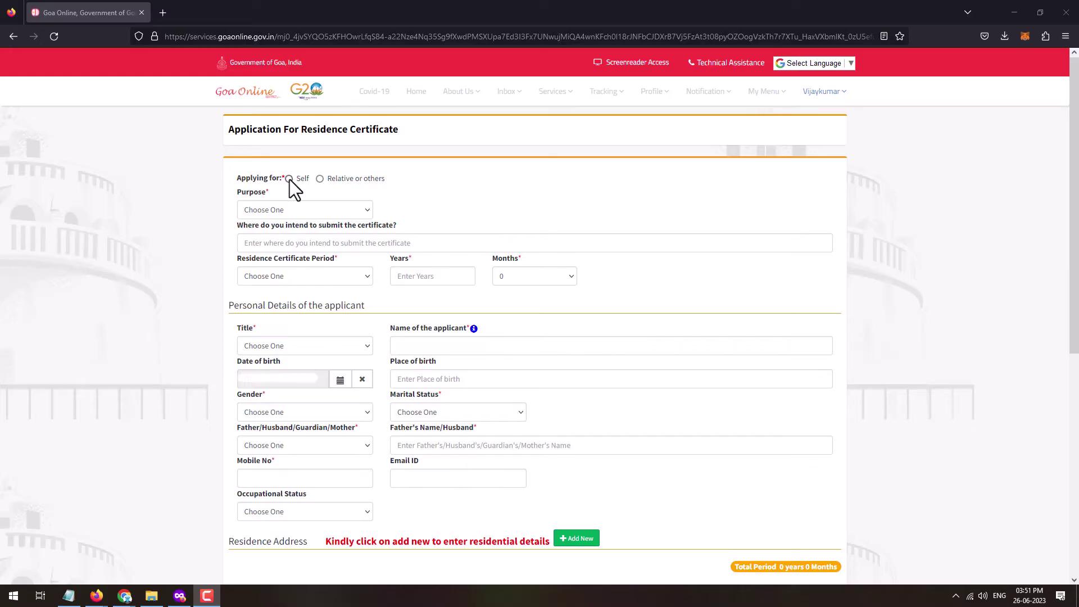
{"action": "left_click", "coordinate": [273, 204]}
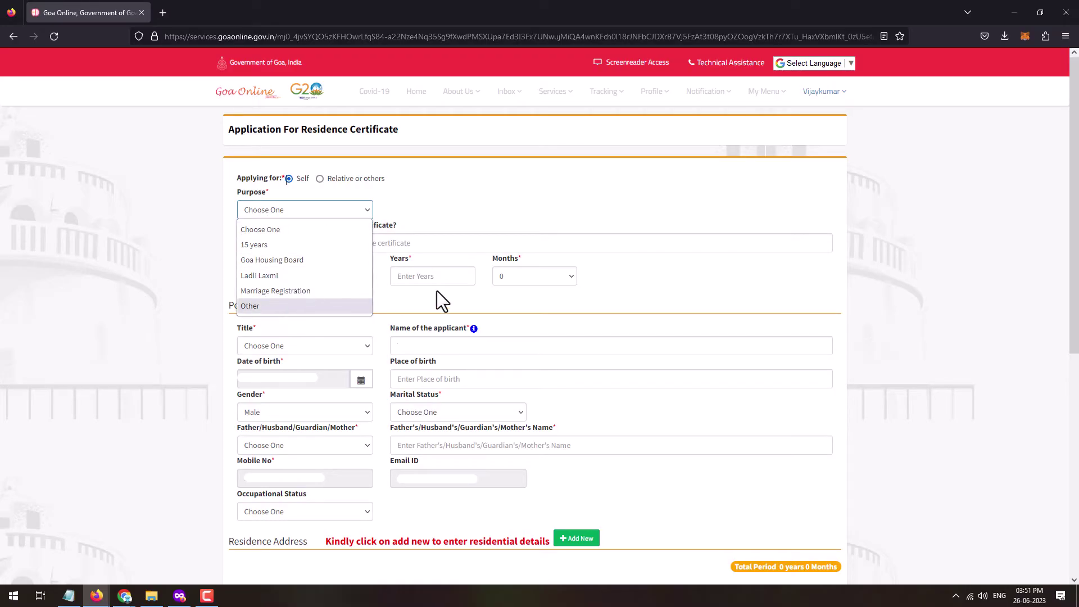
{"action": "left_click", "coordinate": [274, 246]}
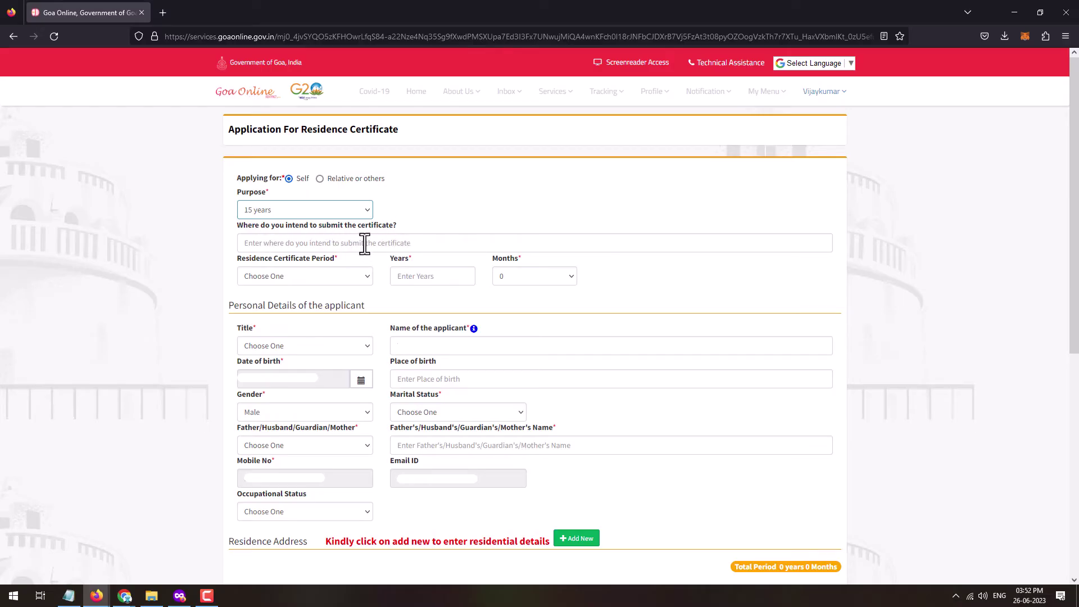
{"action": "left_click", "coordinate": [267, 244]}
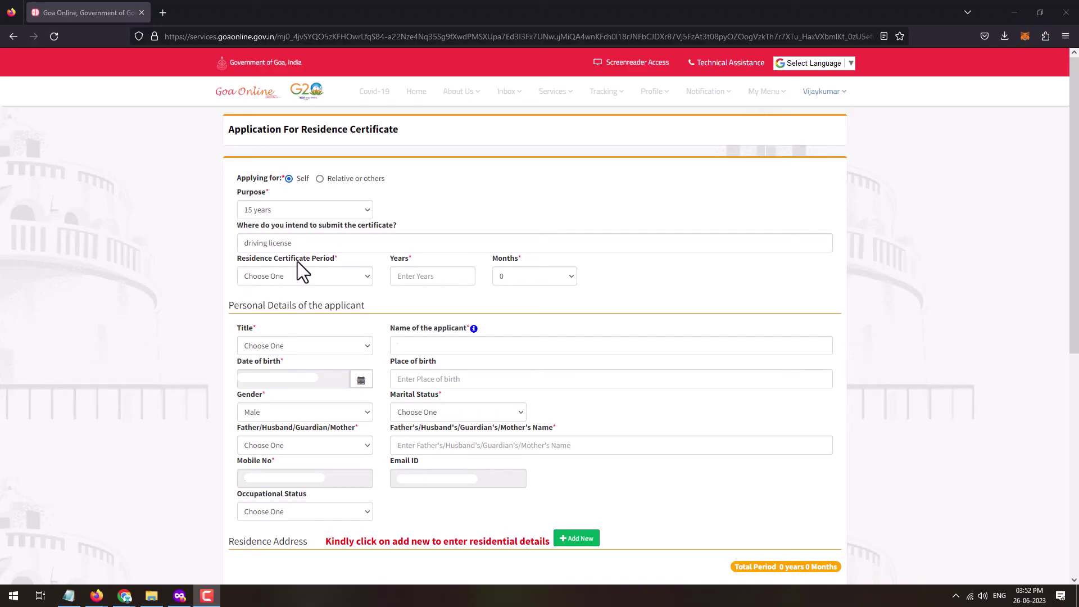
- Set the residence certificate period to Since with 33 years
{"action": "left_click", "coordinate": [307, 278]}
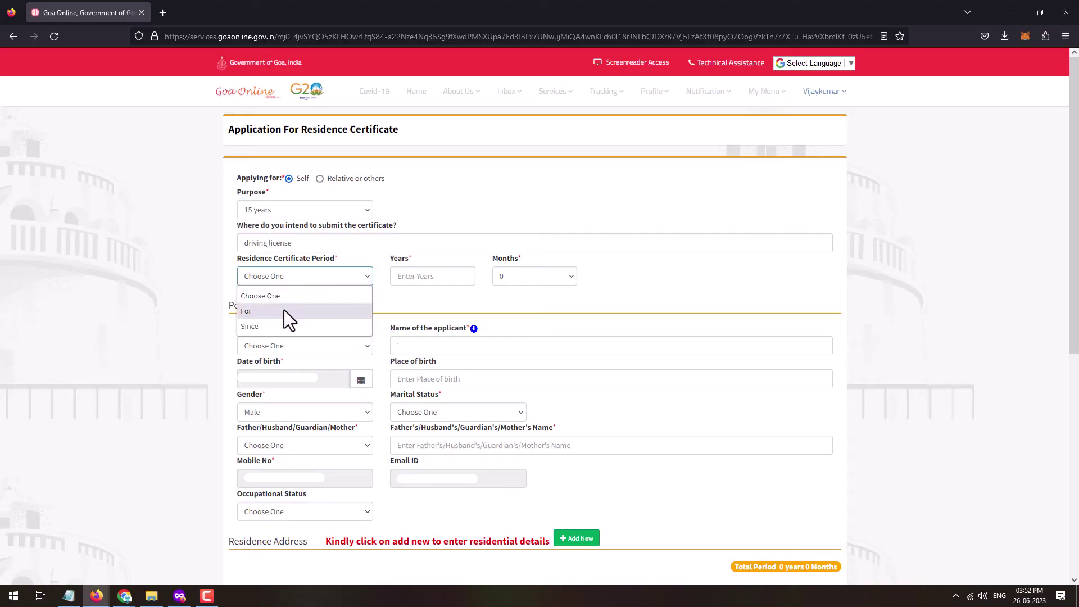
{"action": "left_click", "coordinate": [257, 328]}
{"action": "left_click", "coordinate": [434, 272]}
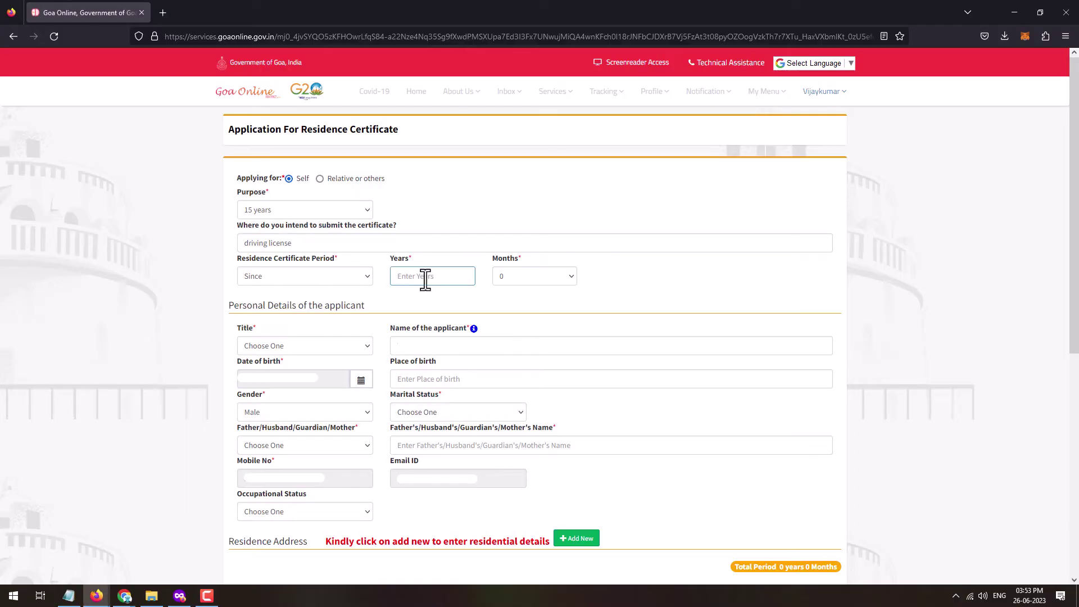
{"action": "type", "text": "33"}
- Set the applicant's title to Mr. and marital status to Unmarried
{"action": "scroll", "coordinate": [259, 227], "scroll_direction": "down", "scroll_amount": 2}
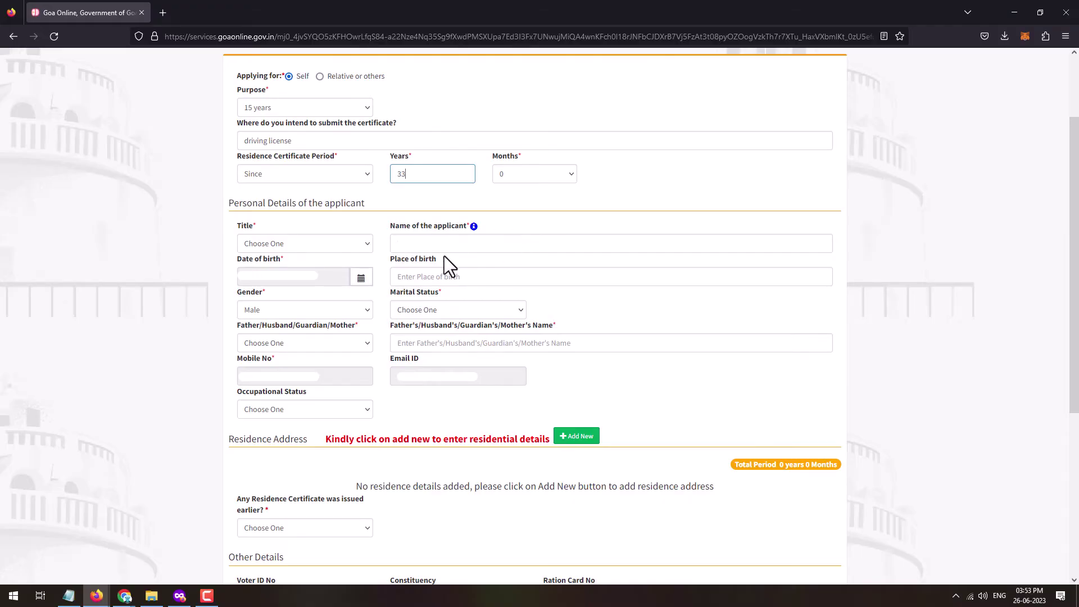
{"action": "left_click", "coordinate": [261, 244]}
{"action": "left_click", "coordinate": [259, 281]}
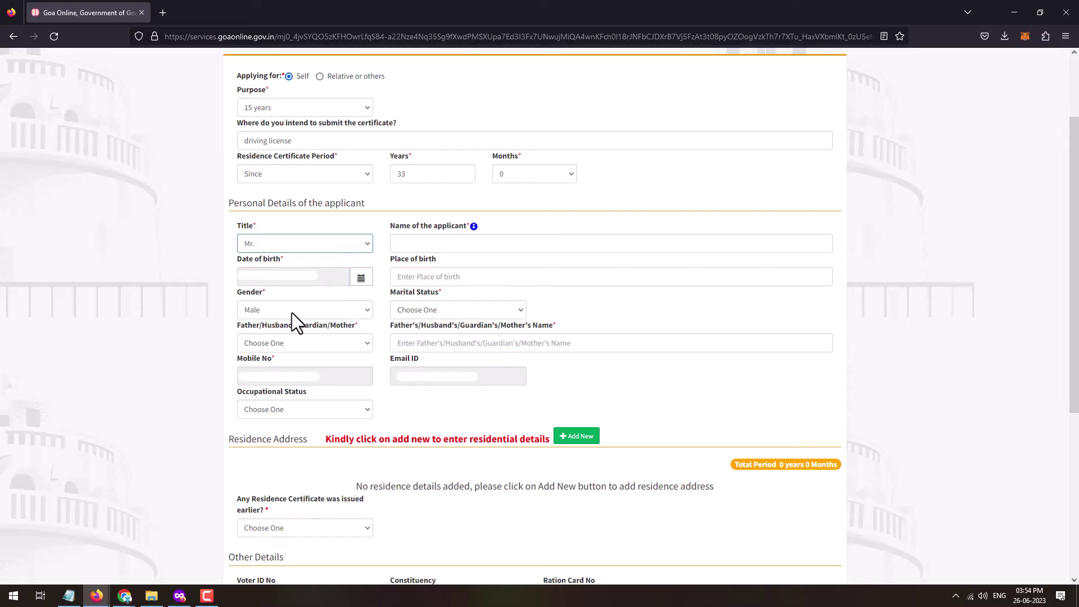
{"action": "left_click", "coordinate": [436, 311]}
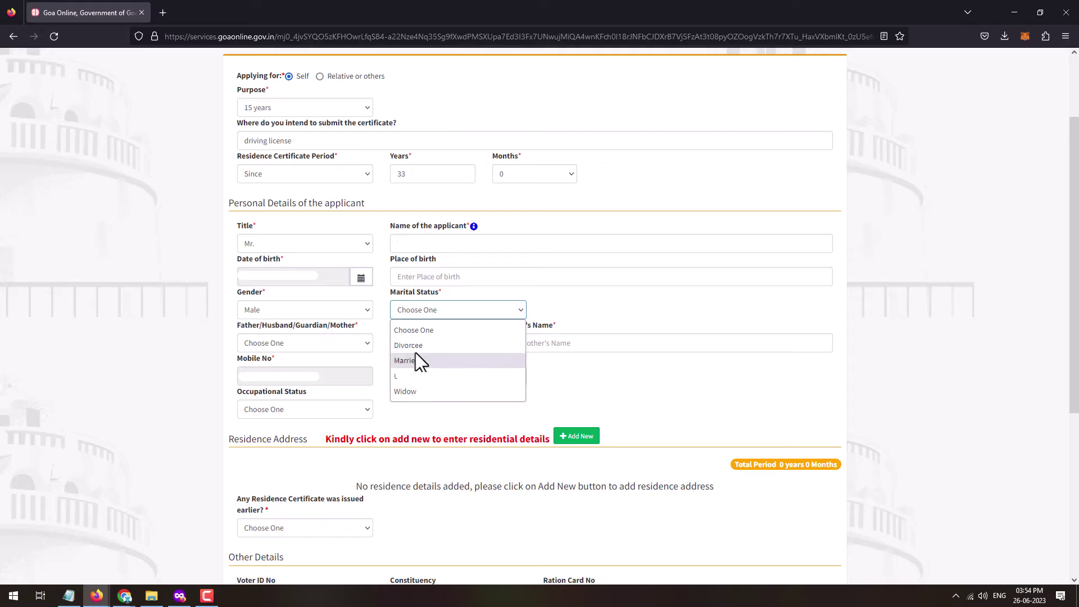
{"action": "left_click", "coordinate": [415, 375]}
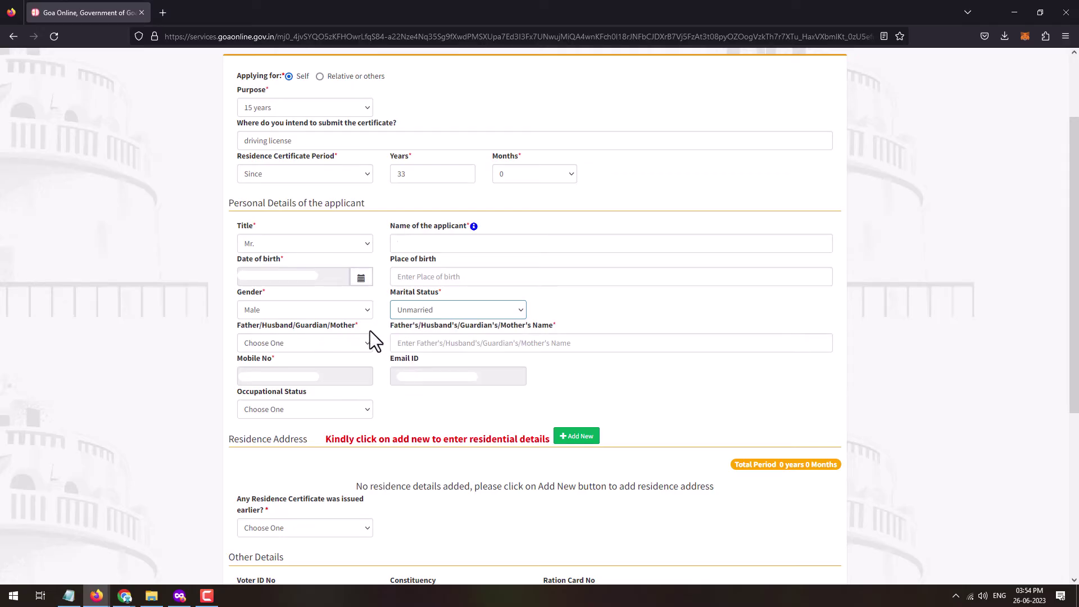
- Choose Father as the applicant's relation and enter the father's full name
{"action": "left_click", "coordinate": [344, 347]}
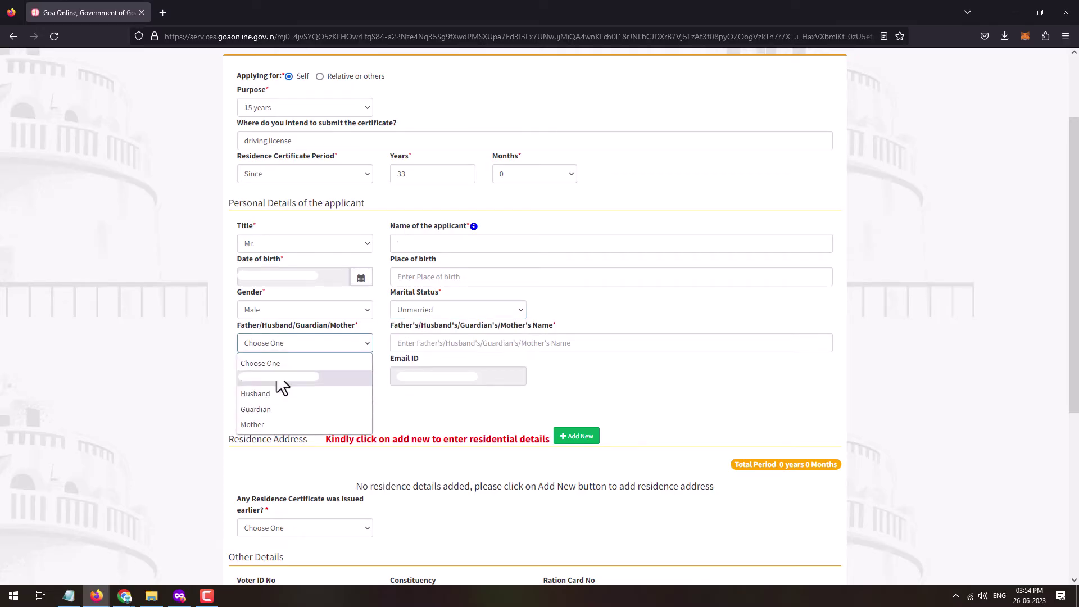
{"action": "left_click", "coordinate": [277, 378]}
{"action": "left_click", "coordinate": [424, 344]}
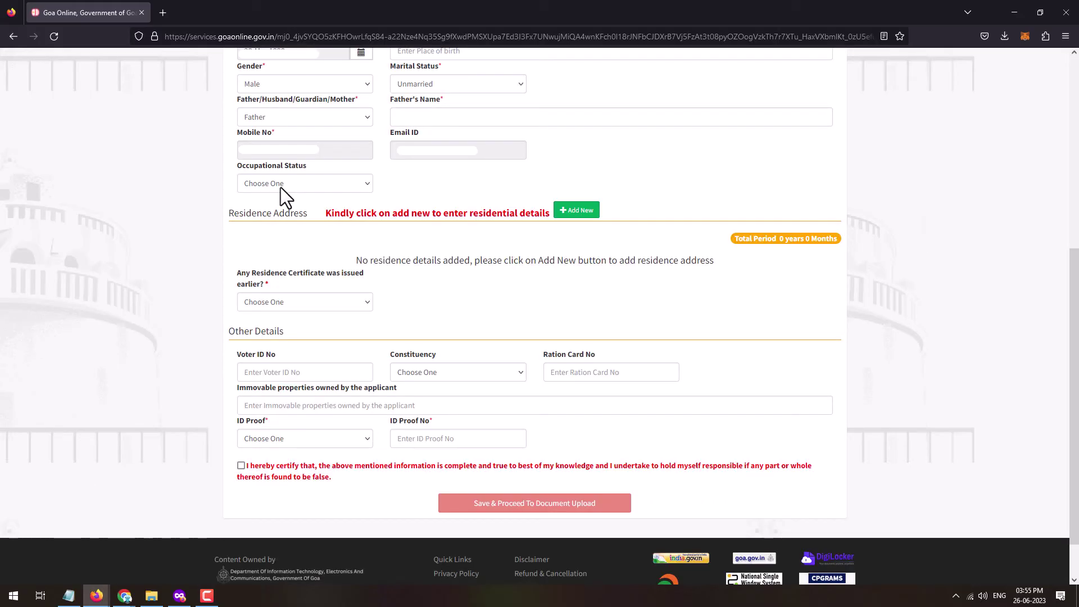
- Set the occupational status to Unemployed and start adding a new residence address
{"action": "left_click", "coordinate": [281, 188]}
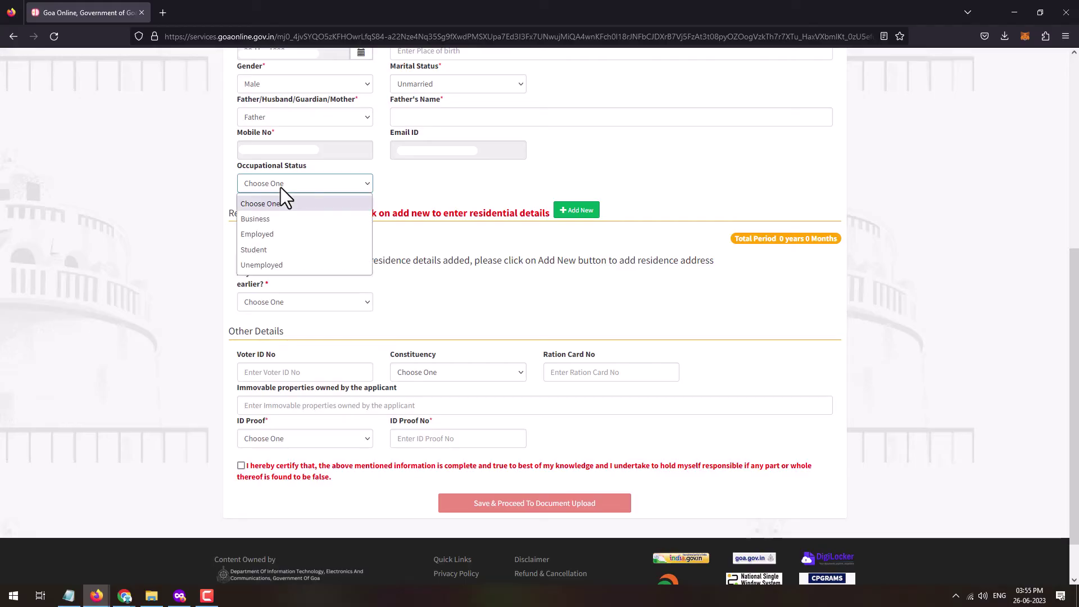
{"action": "left_click", "coordinate": [270, 264]}
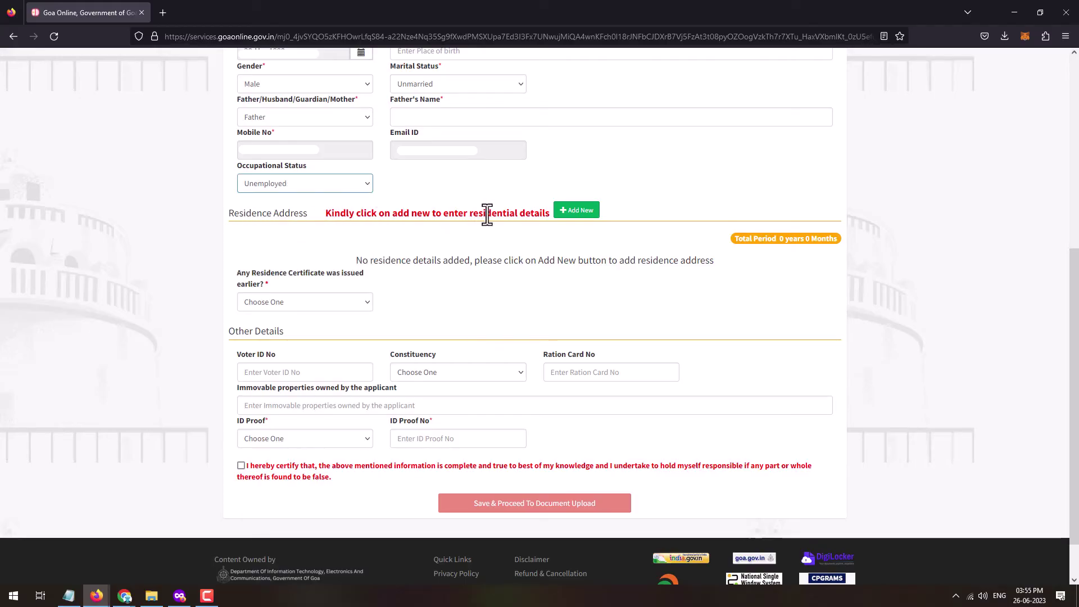
{"action": "left_click", "coordinate": [588, 213]}
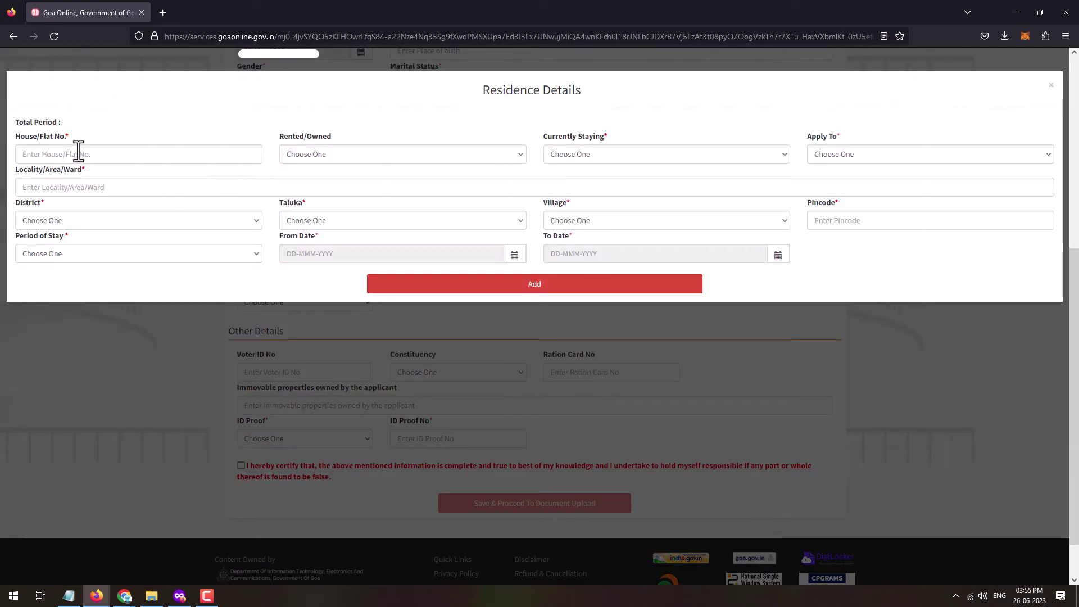
- Set both Currently Staying and Apply To to Yes in the residence details
{"action": "left_click", "coordinate": [248, 159]}
{"action": "left_click", "coordinate": [366, 156]}
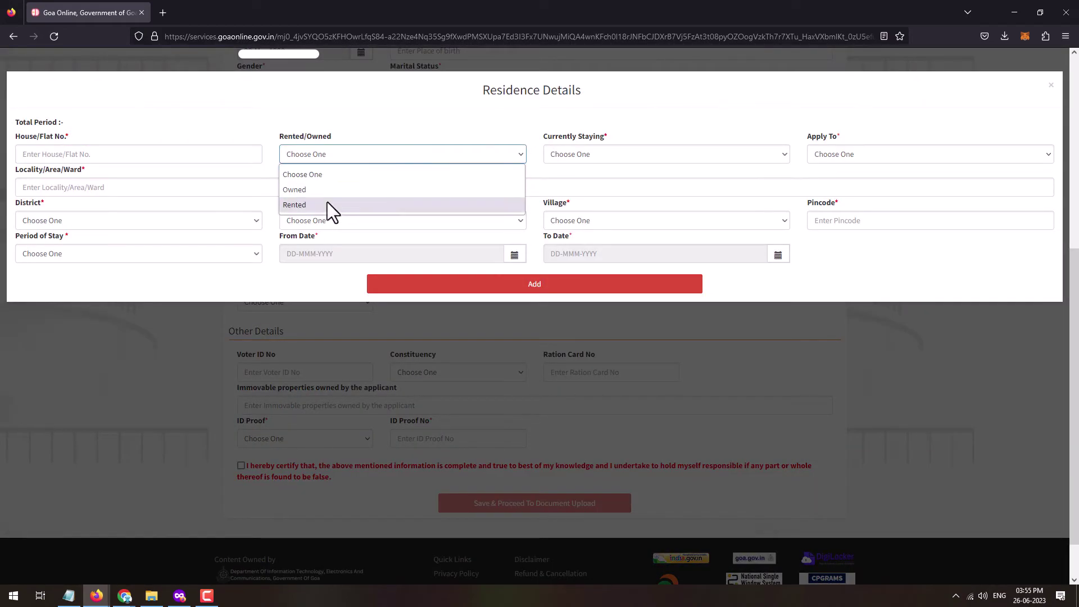
{"action": "left_click", "coordinate": [584, 158]}
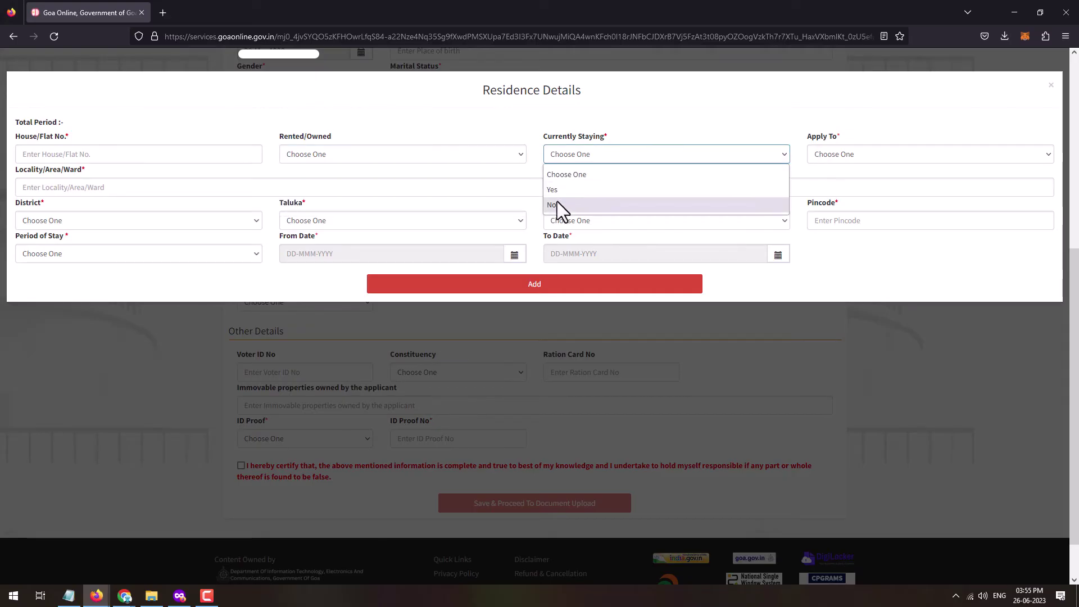
{"action": "key", "text": "Escape"}
{"action": "left_click", "coordinate": [849, 154]}
{"action": "left_click", "coordinate": [844, 192]}
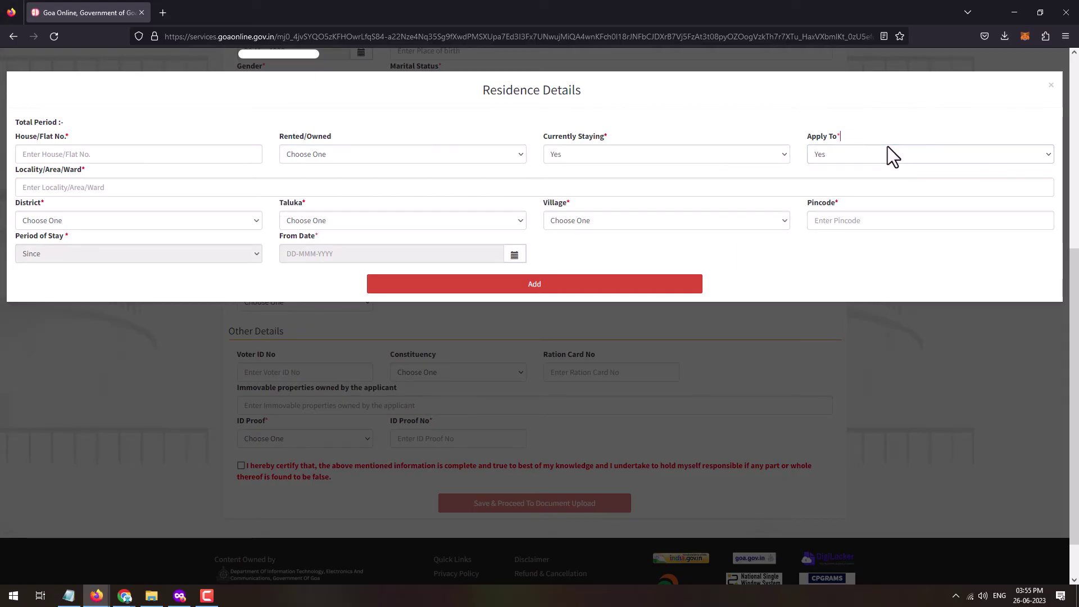
- Complete the residence details with the house number, Owned, locality, district, taluka, village, pincode and from date 06-Sep-2018
{"action": "left_click", "coordinate": [57, 192]}
{"action": "left_click", "coordinate": [68, 227]}
{"action": "left_click", "coordinate": [68, 227]}
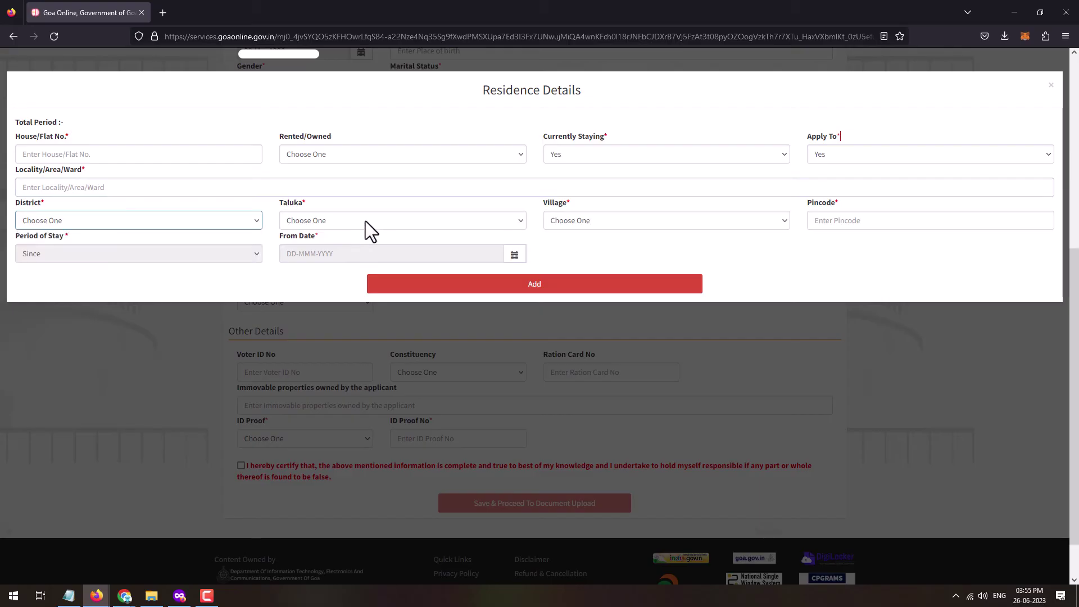
{"action": "left_click", "coordinate": [365, 221]}
{"action": "left_click", "coordinate": [572, 220]}
{"action": "left_click", "coordinate": [854, 222]}
{"action": "left_click", "coordinate": [274, 259]}
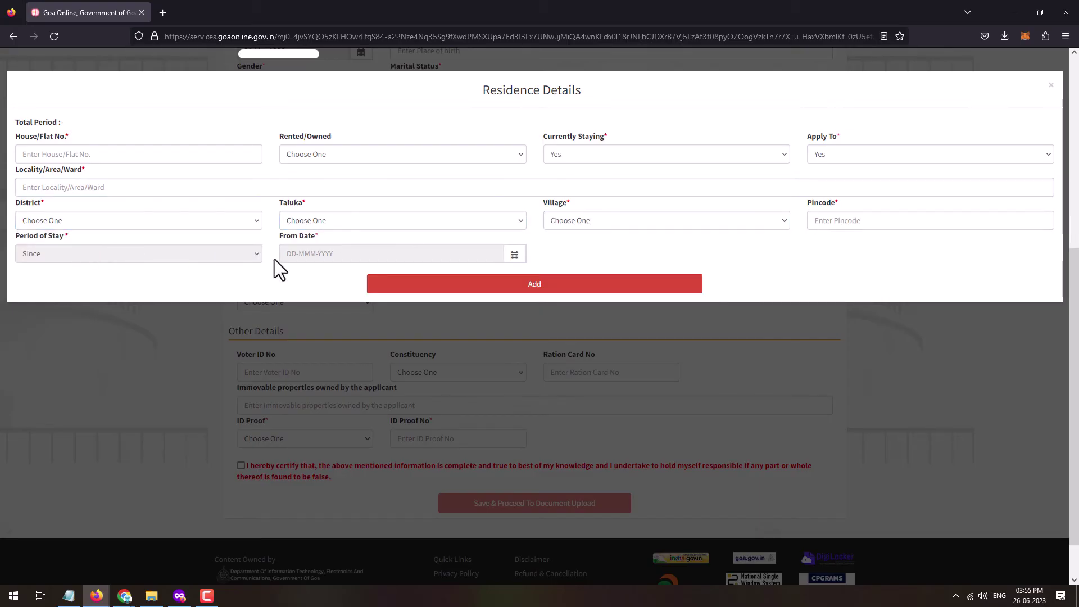
{"action": "left_click", "coordinate": [500, 278]}
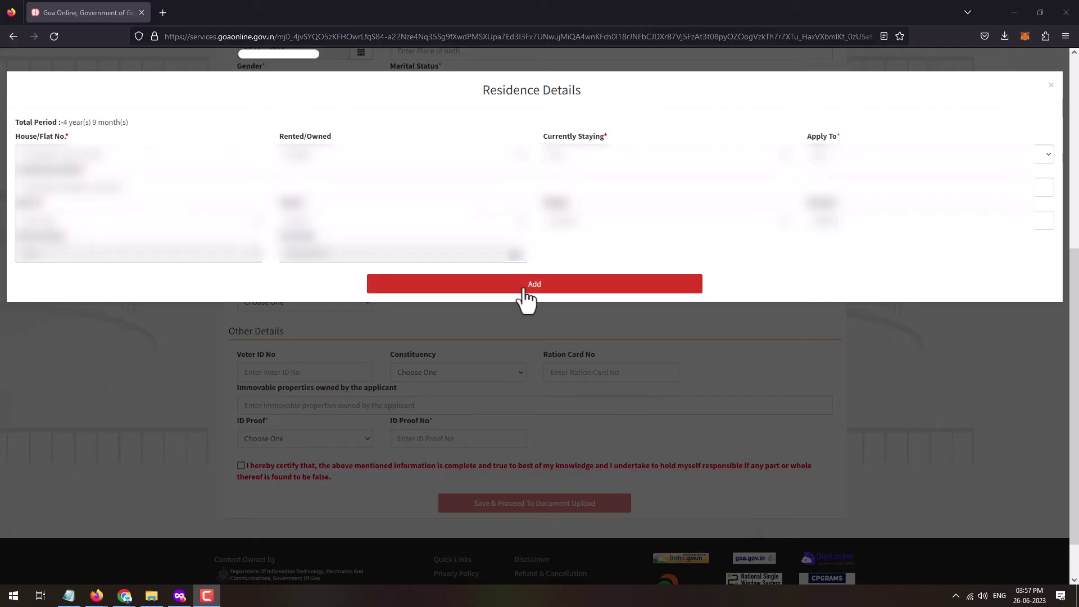
- Add the completed residence details to the application and confirm the addition
{"action": "left_click", "coordinate": [524, 289]}
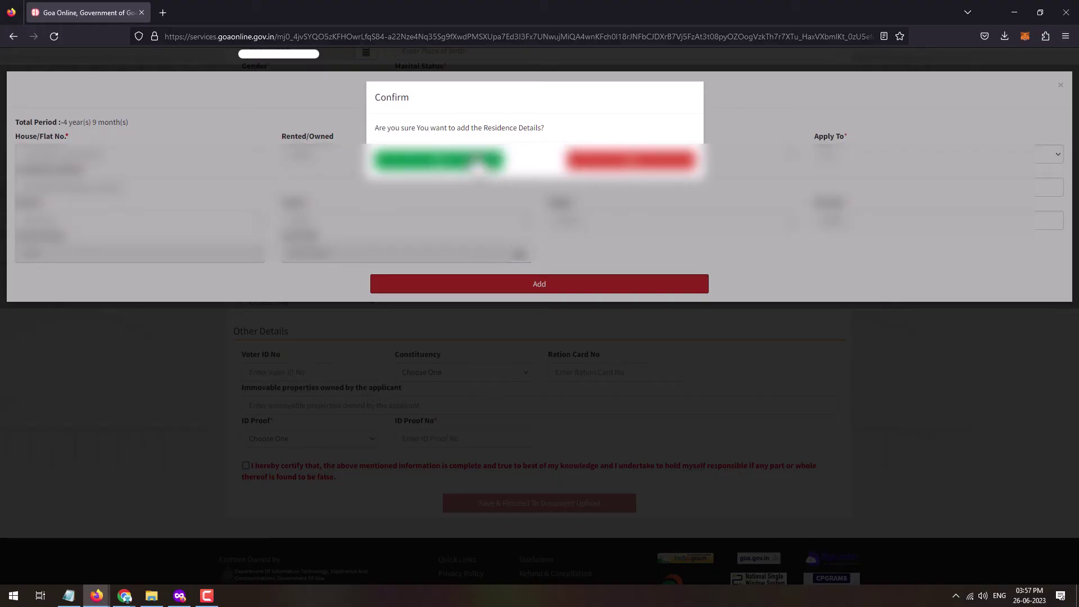
{"action": "left_click", "coordinate": [474, 162]}
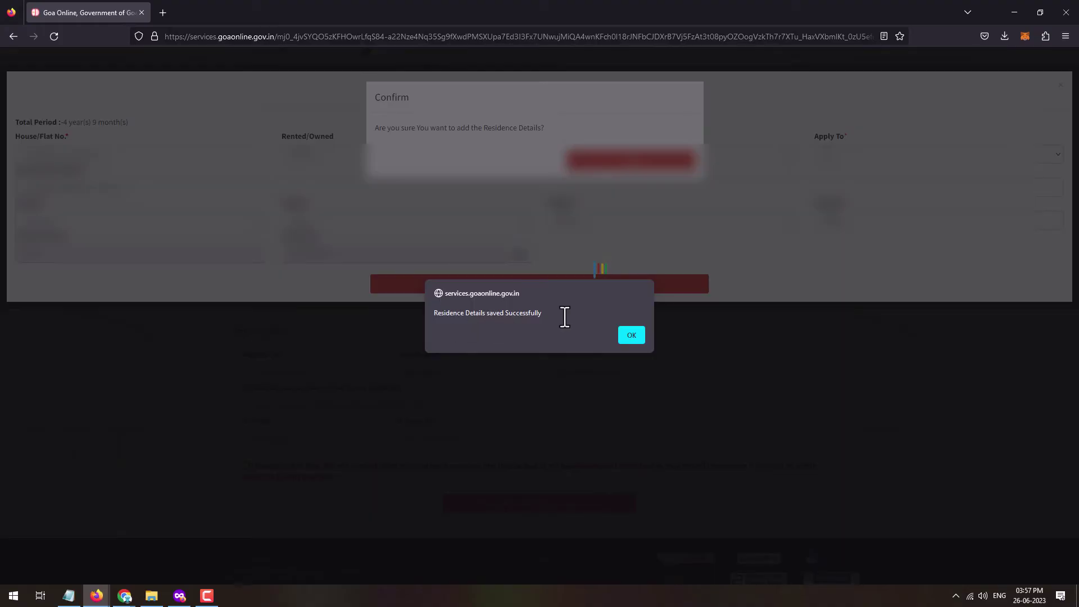
{"action": "left_click", "coordinate": [631, 335]}
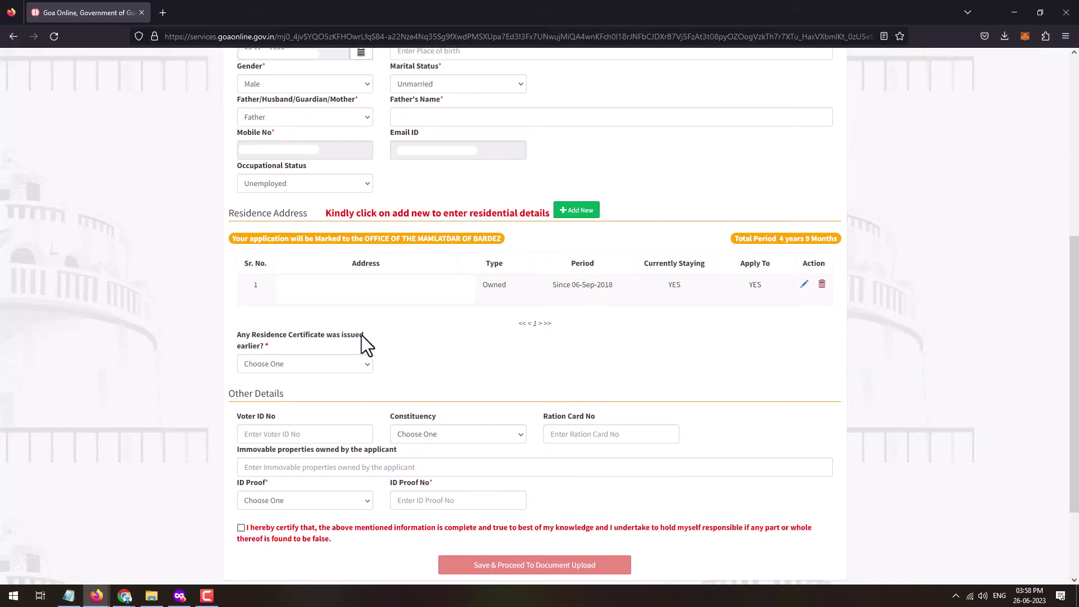
- Declare an earlier residence certificate and enter its certificate number, issued date 24-May-2019, issuer and previous address
{"action": "left_click", "coordinate": [287, 364]}
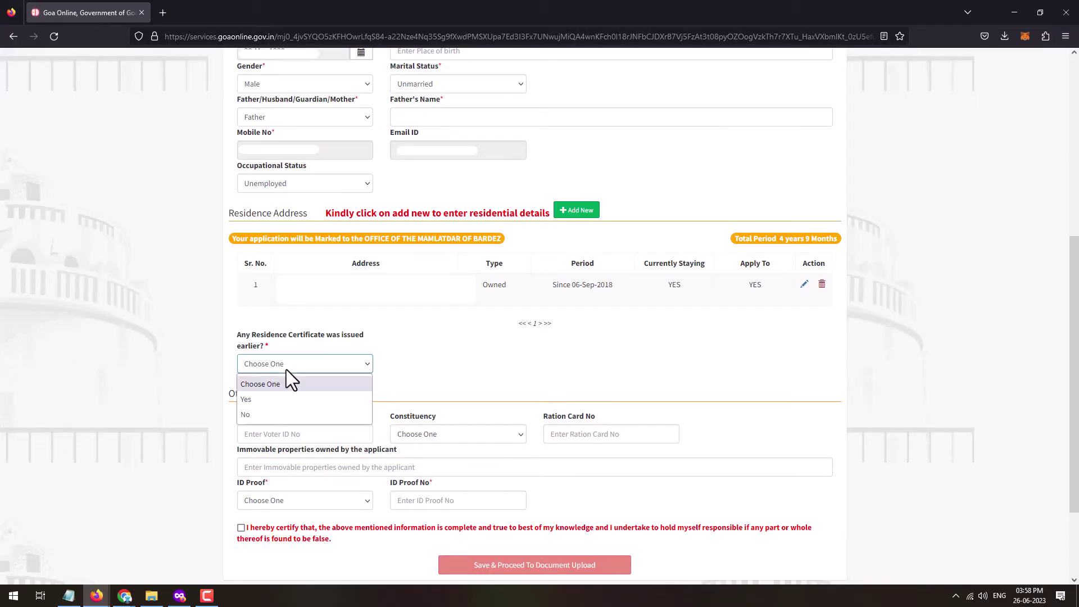
{"action": "left_click", "coordinate": [258, 400]}
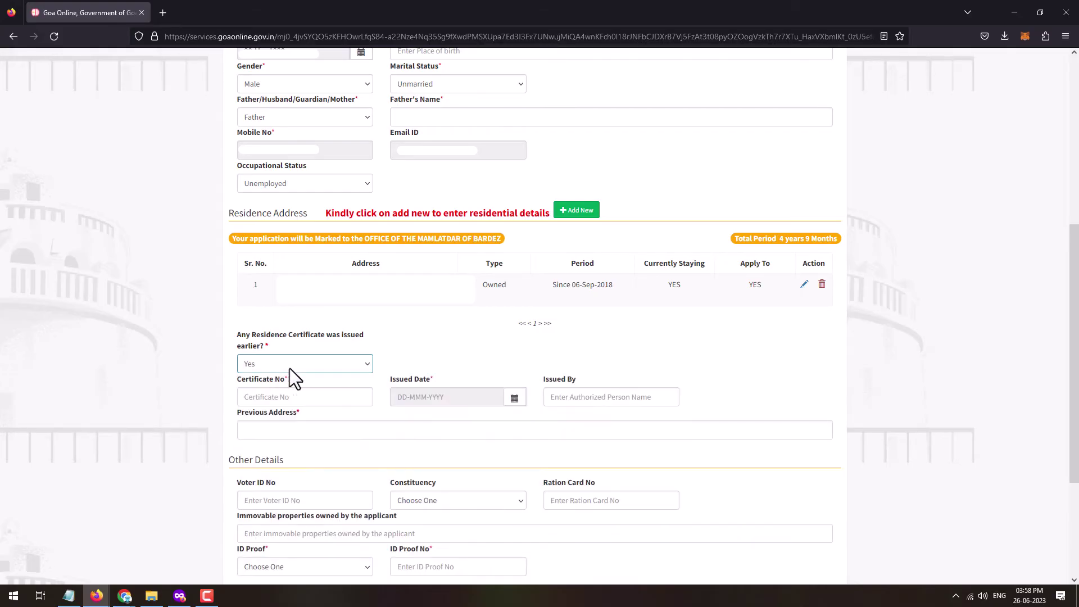
{"action": "left_click", "coordinate": [281, 400]}
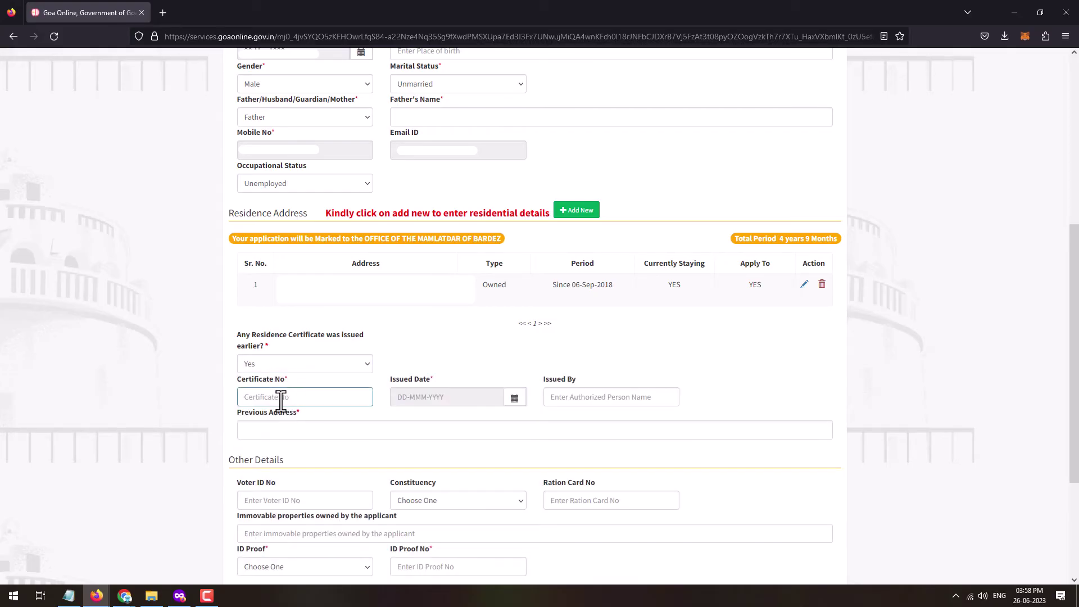
{"action": "left_click", "coordinate": [411, 397]}
{"action": "left_click", "coordinate": [575, 396]}
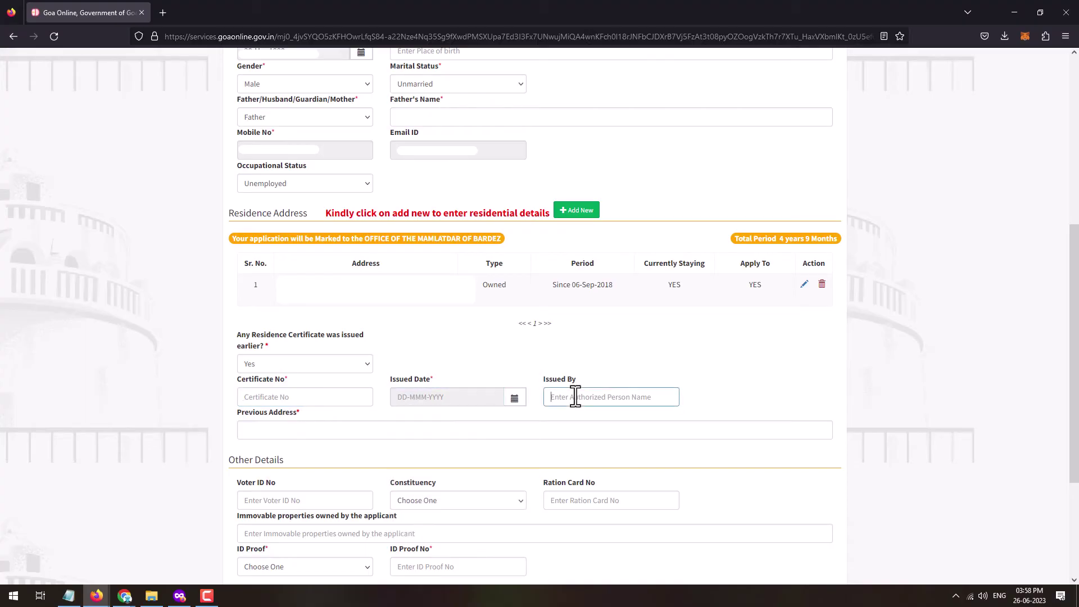
{"action": "left_click", "coordinate": [258, 398]}
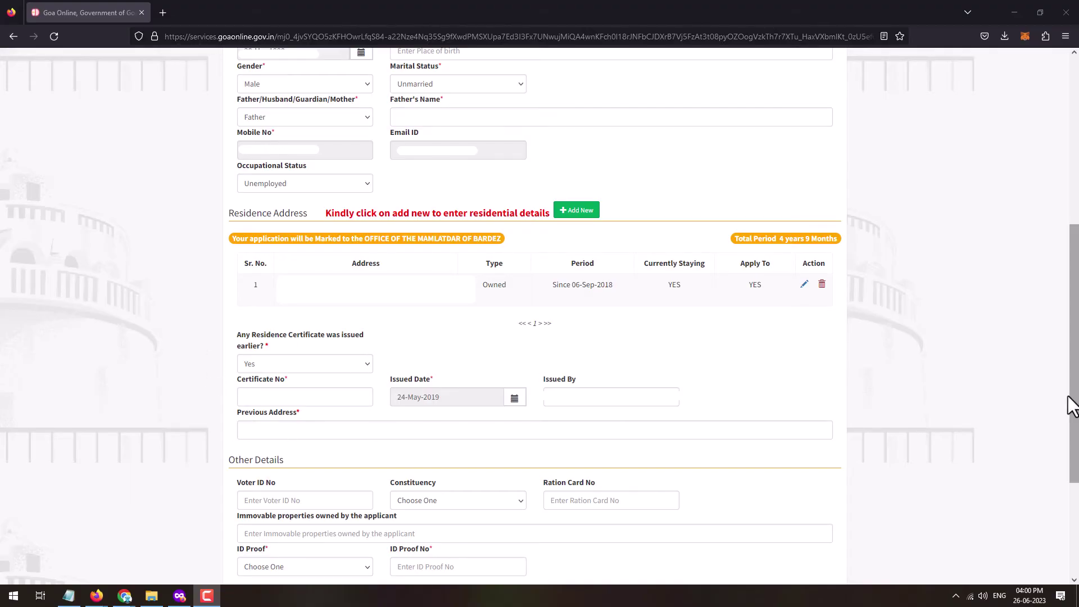
- Fill in the voter ID number, constituency and ration card number under Other Details
{"action": "left_click_drag", "start_coordinate": [1071, 402], "coordinate": [1070, 450]}
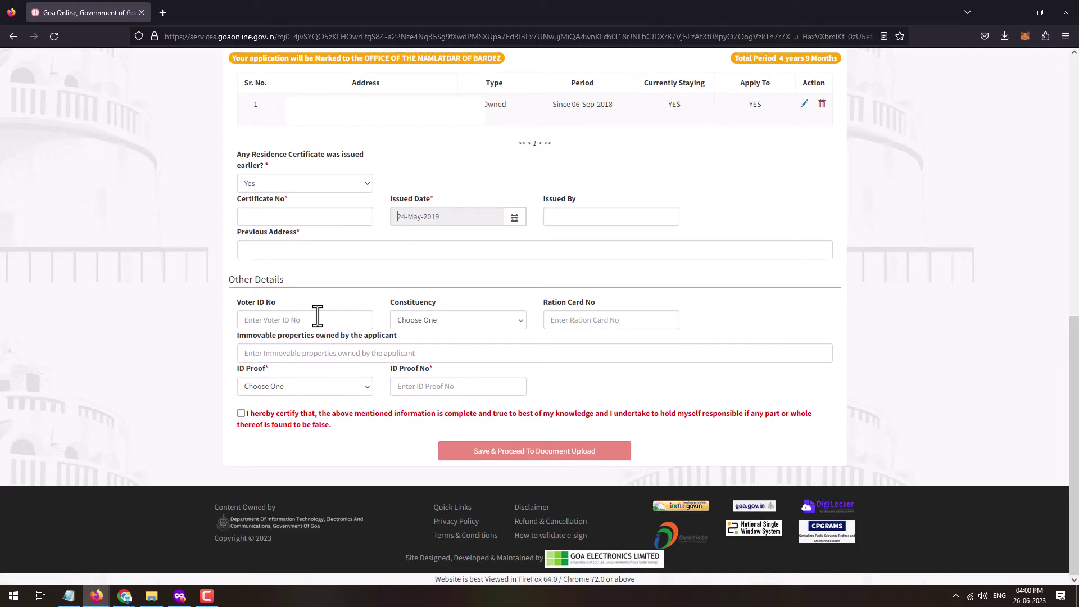
{"action": "left_click", "coordinate": [423, 318]}
{"action": "left_click", "coordinate": [611, 318]}
{"action": "left_click", "coordinate": [293, 354]}
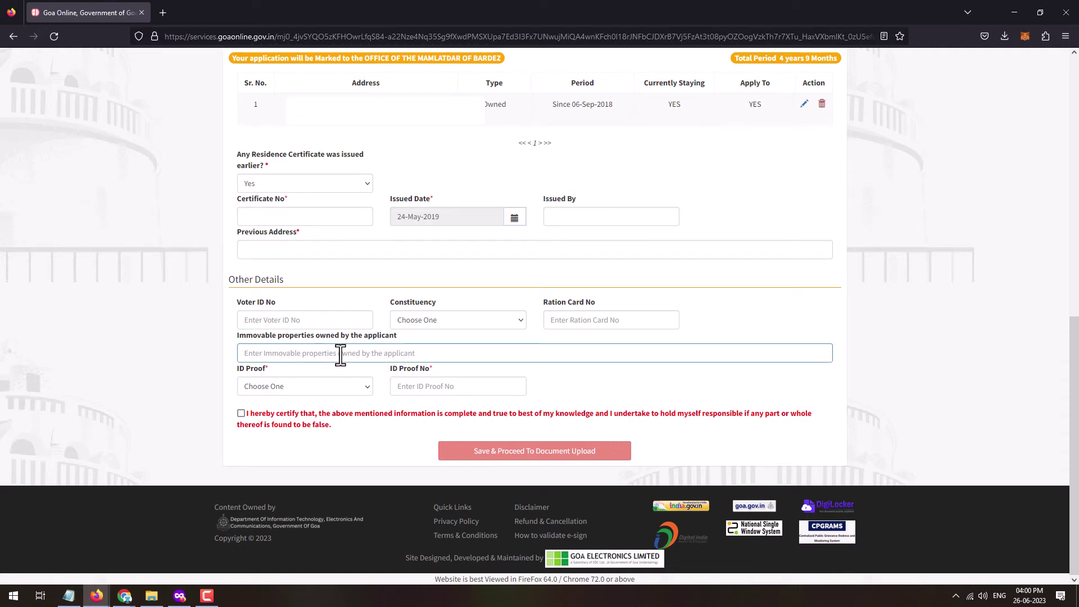
- Set the ID proof to Voter Card and enter the ID proof number
{"action": "left_click", "coordinate": [309, 388]}
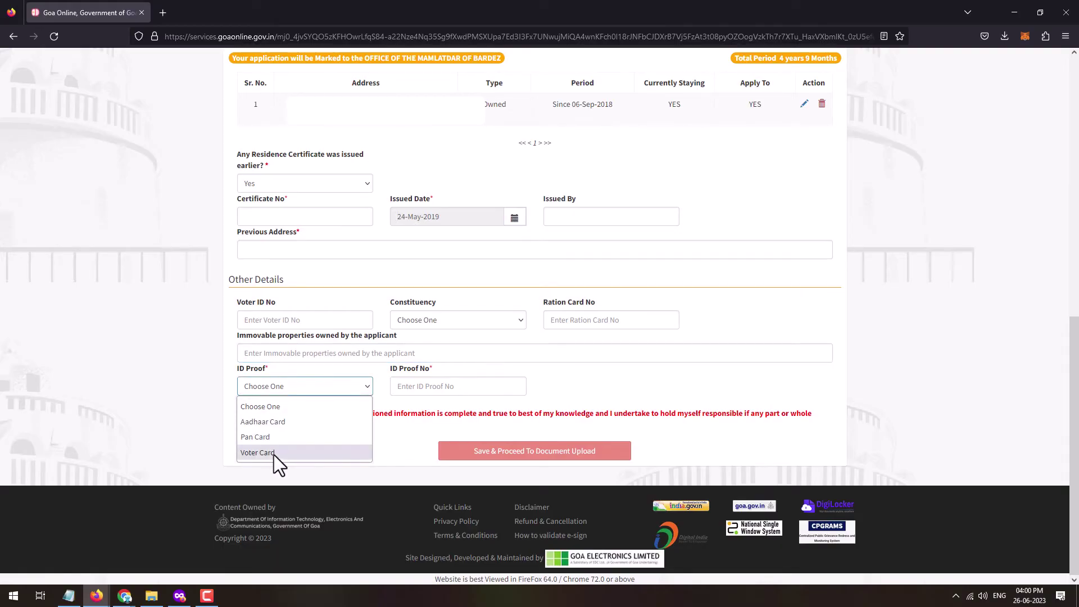
{"action": "left_click", "coordinate": [282, 422]}
{"action": "left_click", "coordinate": [288, 386]}
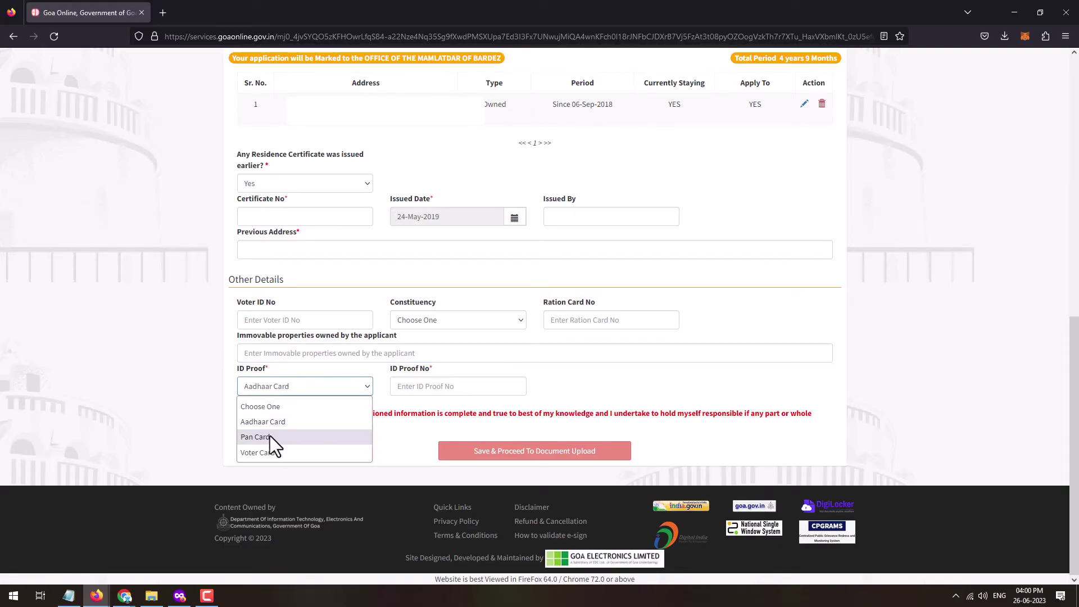
{"action": "left_click", "coordinate": [430, 386]}
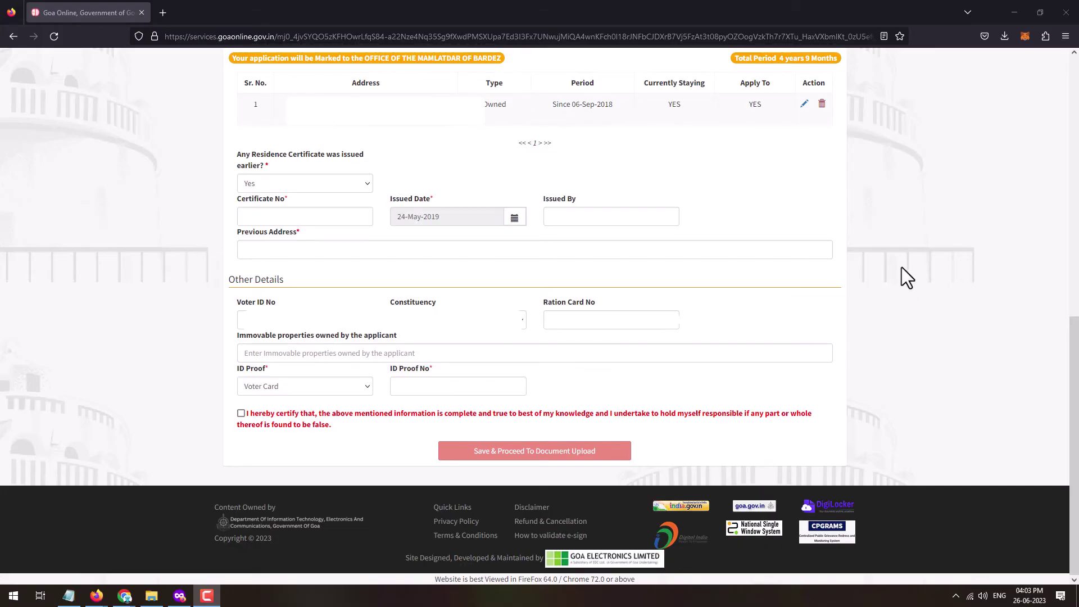
- Certify that the information is true, then save the application and confirm proceeding to document upload
{"action": "left_click", "coordinate": [241, 413]}
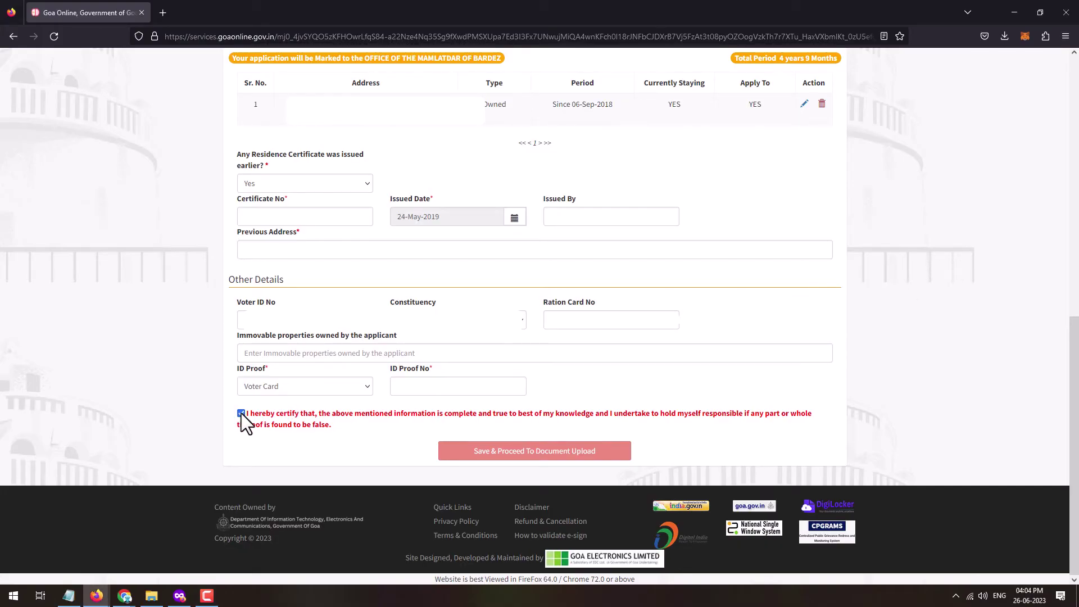
{"action": "key", "text": "F9"}
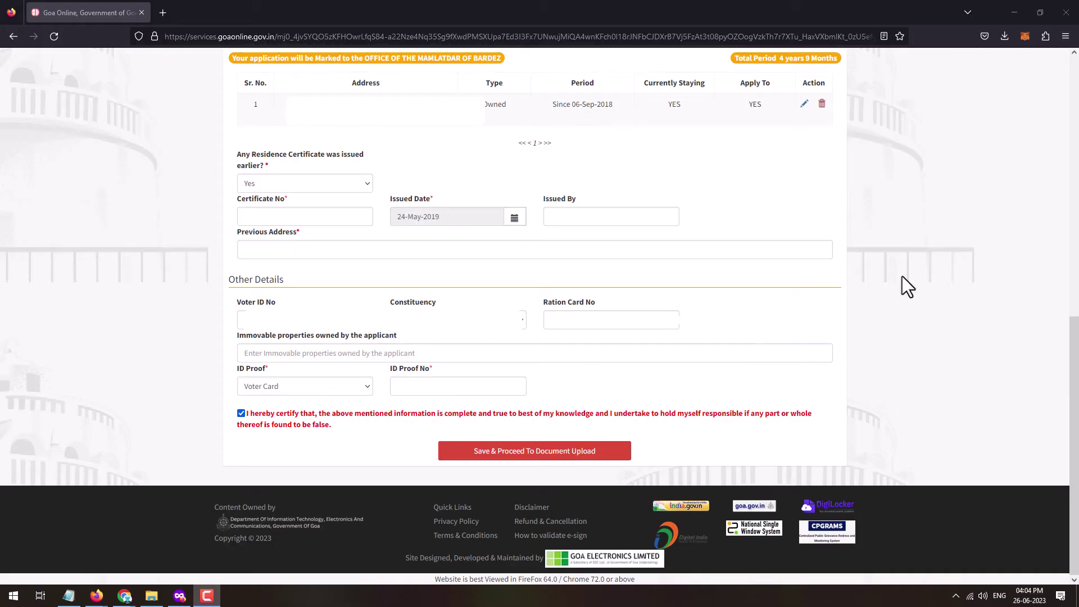
{"action": "left_click", "coordinate": [463, 456]}
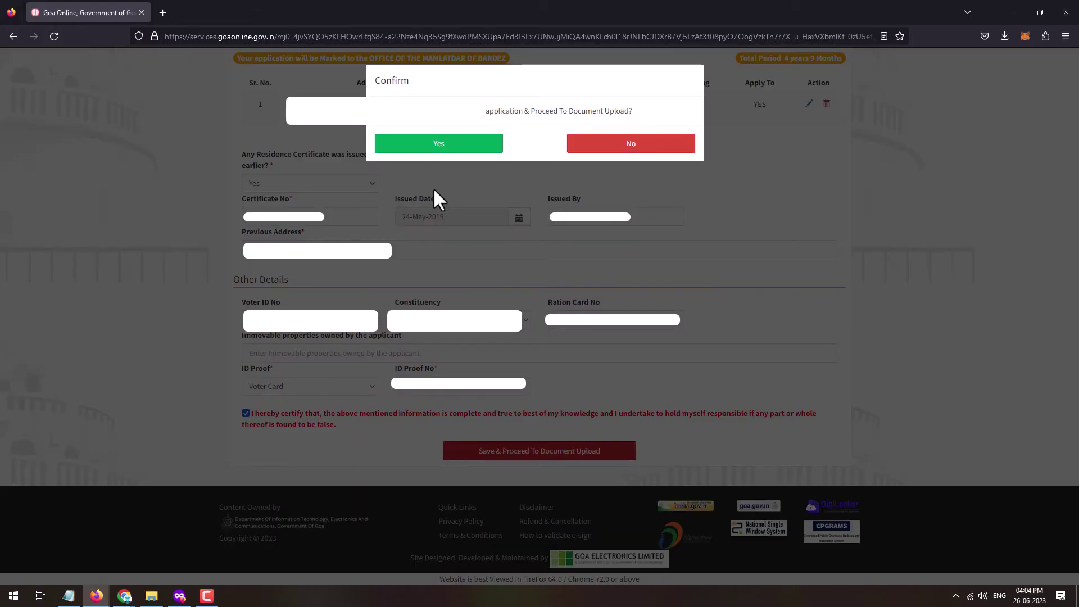
{"action": "left_click", "coordinate": [447, 140]}
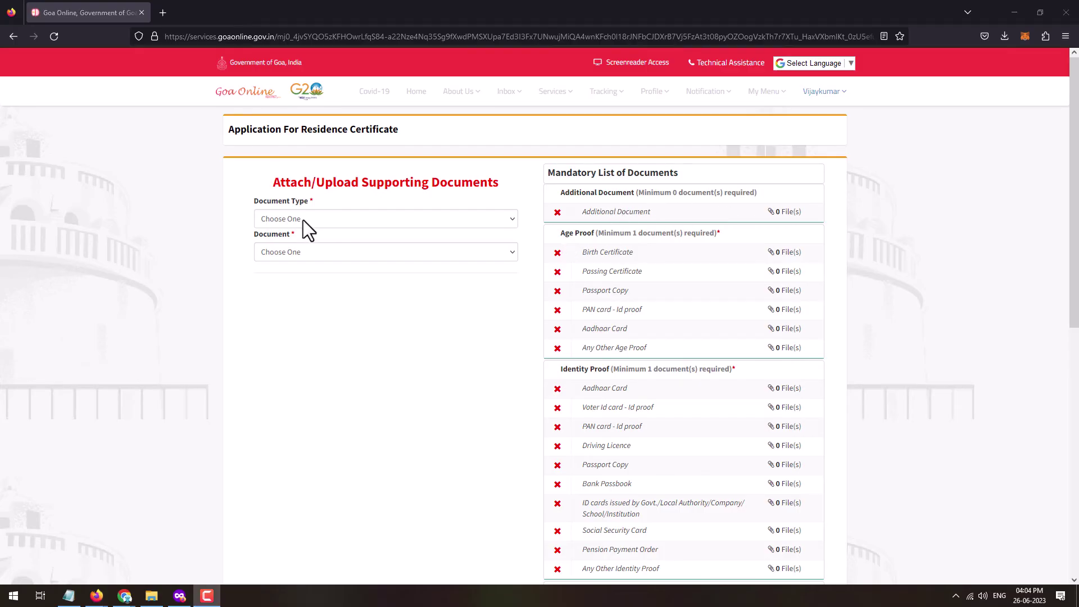
- Try to upload IMG20230626140758.jpg as the Self Declaration document under Self Declaration Format
{"action": "left_click", "coordinate": [302, 220]}
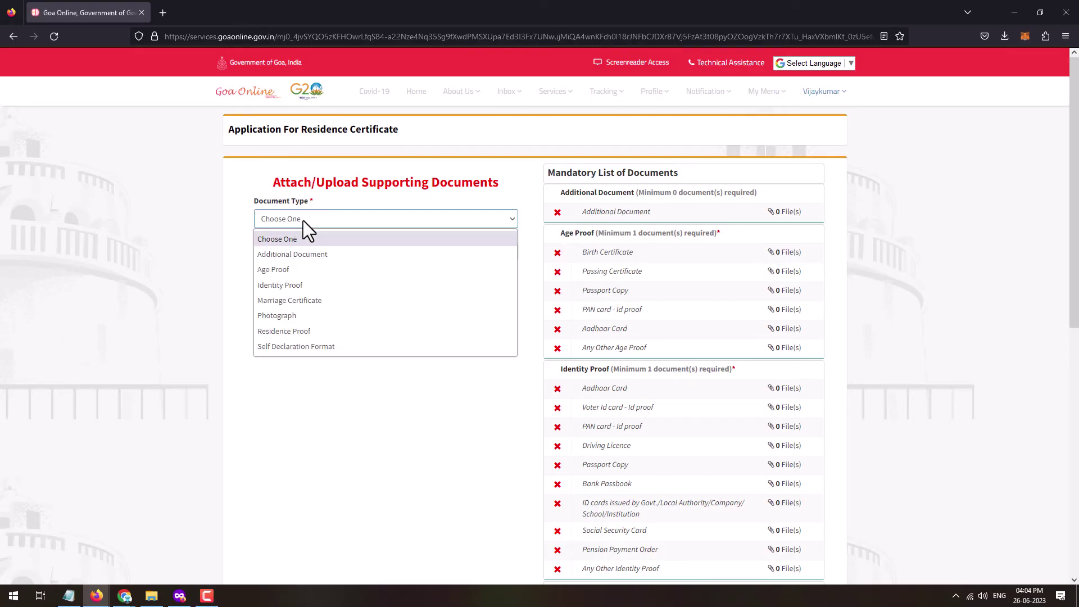
{"action": "left_click", "coordinate": [278, 346]}
{"action": "left_click", "coordinate": [305, 249]}
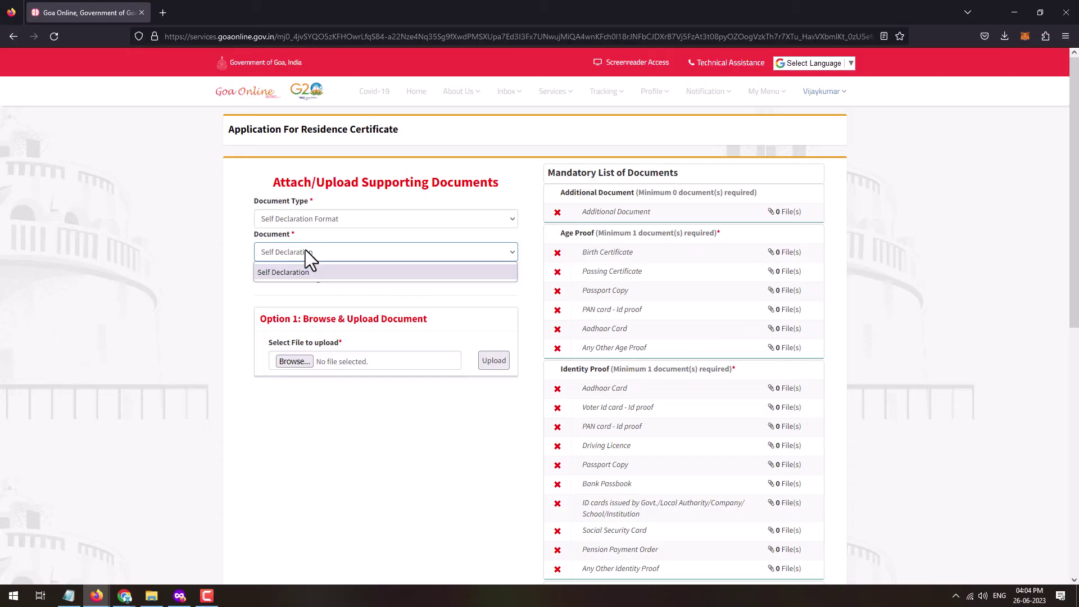
{"action": "left_click", "coordinate": [304, 272]}
{"action": "triple_click", "coordinate": [336, 270]}
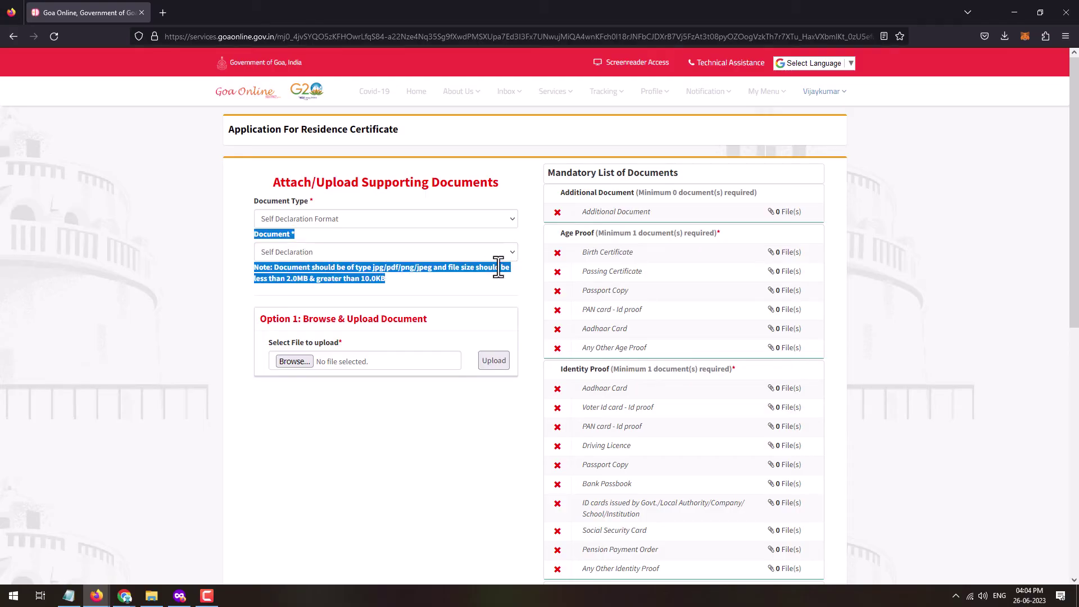
{"action": "left_click", "coordinate": [393, 272]}
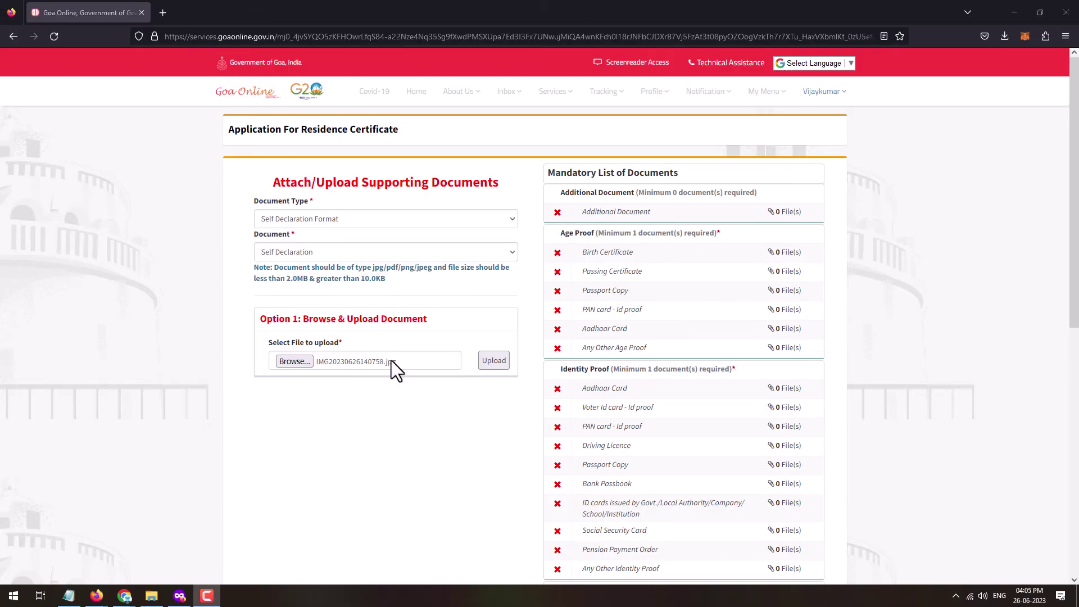
{"action": "left_click", "coordinate": [494, 361]}
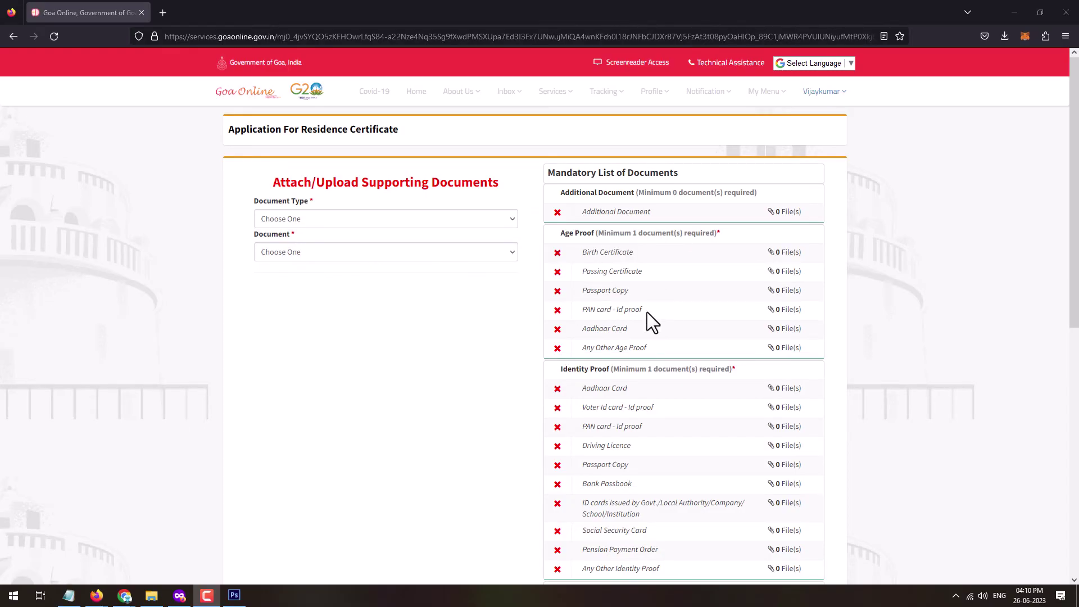
- Upload self-declaration.jpg as the Self Declaration document under Self Declaration Format
{"action": "left_click", "coordinate": [297, 222]}
{"action": "left_click", "coordinate": [293, 345]}
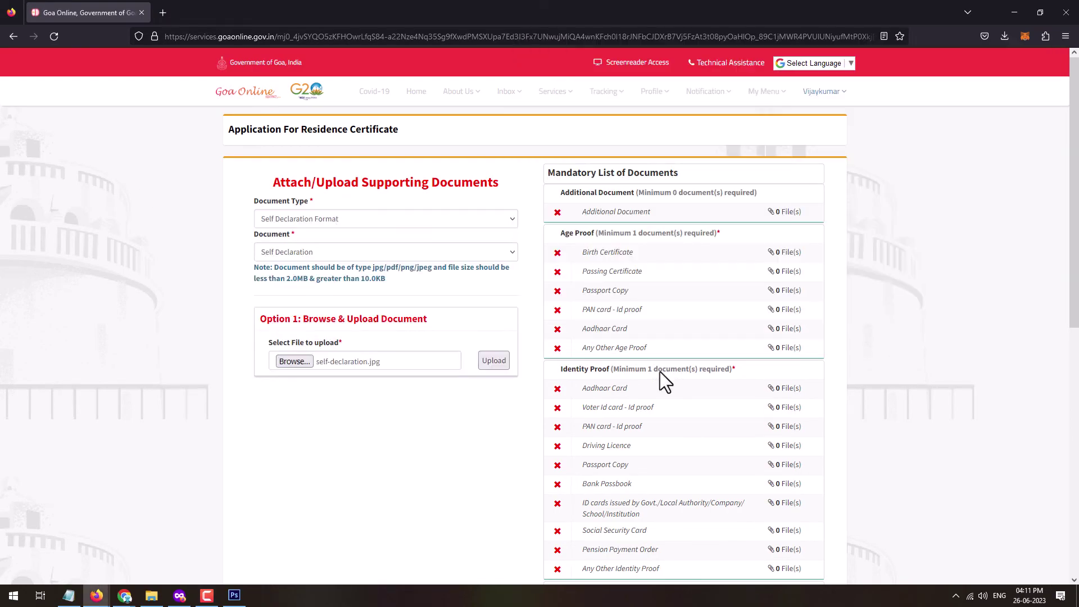
{"action": "left_click", "coordinate": [496, 364]}
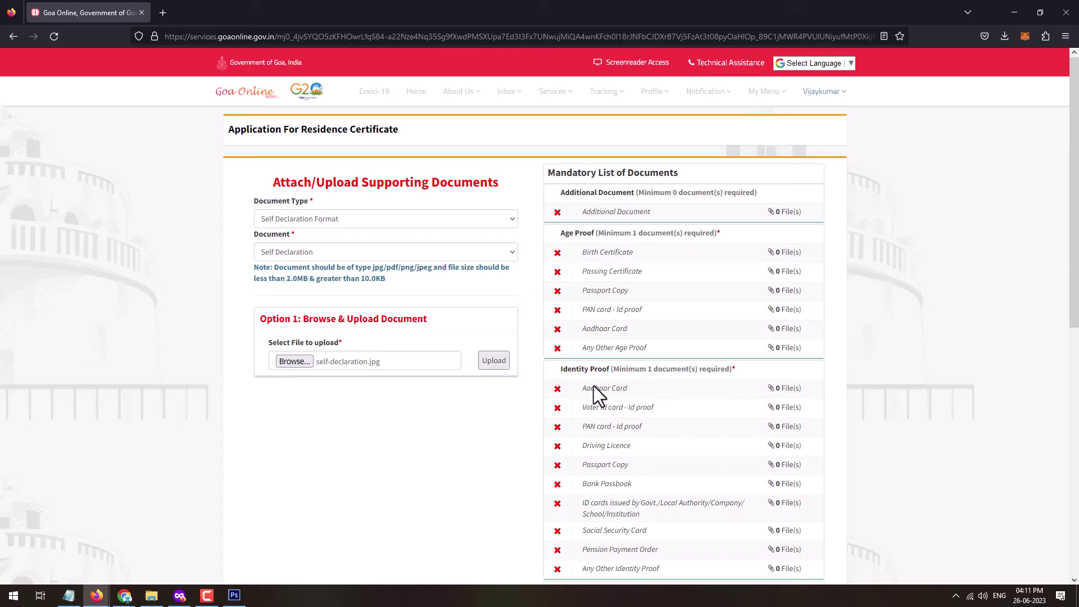
{"action": "left_click", "coordinate": [496, 363]}
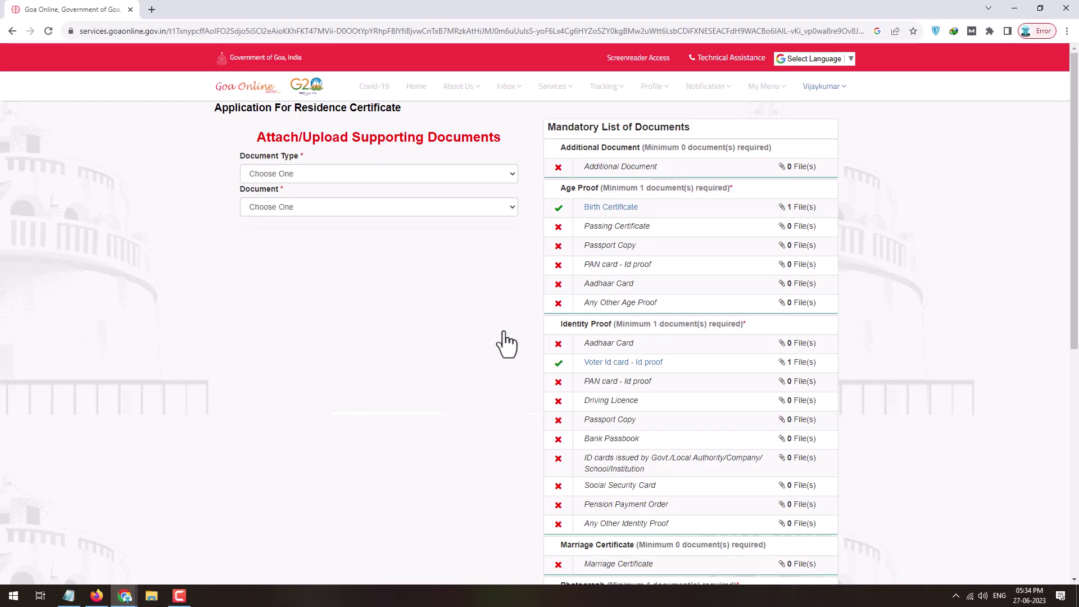
- Submit the residence certificate application with its uploaded documents, confirm the submission, and skip the feedback form
{"action": "scroll", "coordinate": [572, 316], "scroll_direction": "down", "scroll_amount": 6}
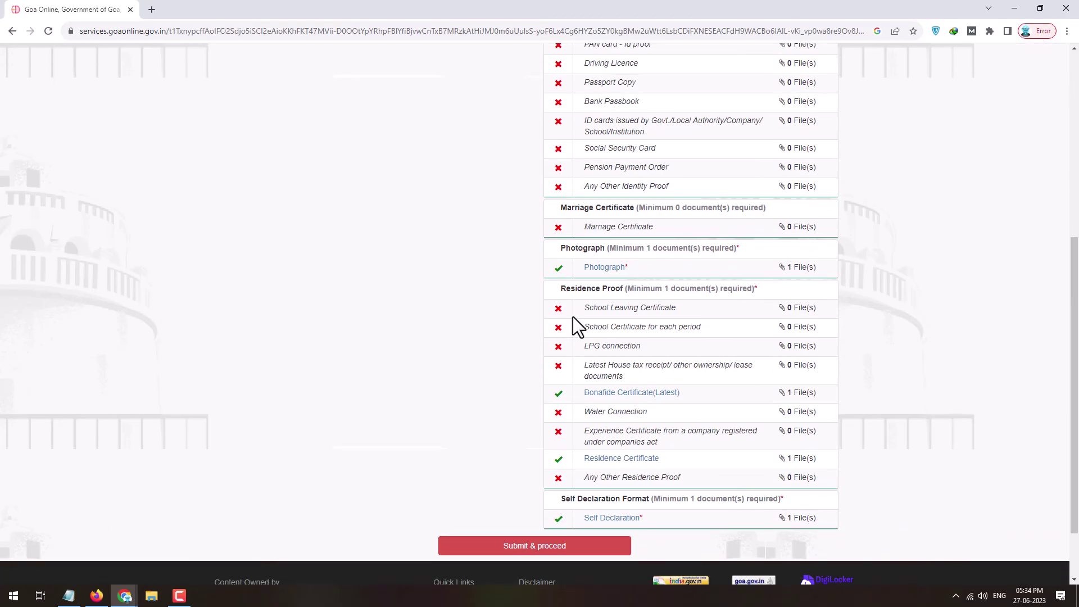
{"action": "scroll", "coordinate": [578, 312], "scroll_direction": "down", "scroll_amount": 6}
{"action": "scroll", "coordinate": [578, 312], "scroll_direction": "down", "scroll_amount": 1}
{"action": "scroll", "coordinate": [578, 311], "scroll_direction": "down", "scroll_amount": 2}
{"action": "left_click", "coordinate": [562, 470]}
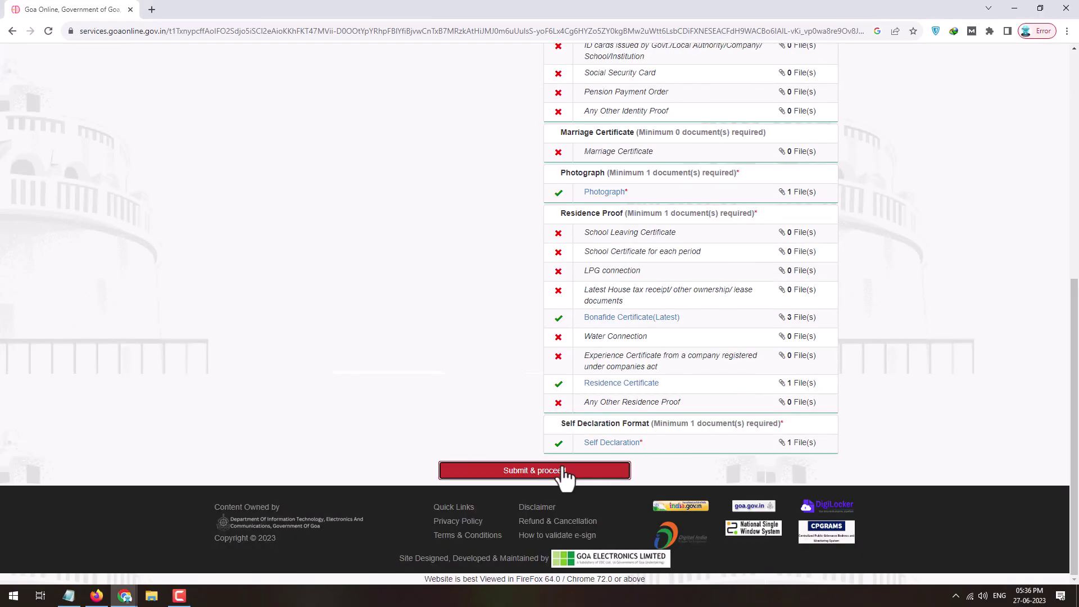
{"action": "left_click", "coordinate": [490, 145]}
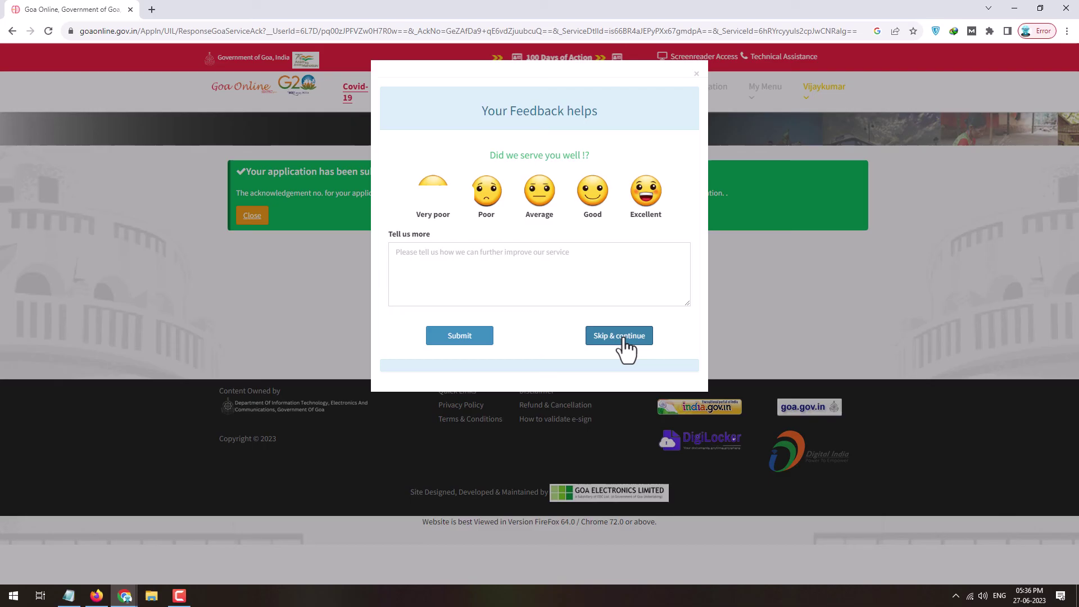
{"action": "left_click", "coordinate": [624, 339]}
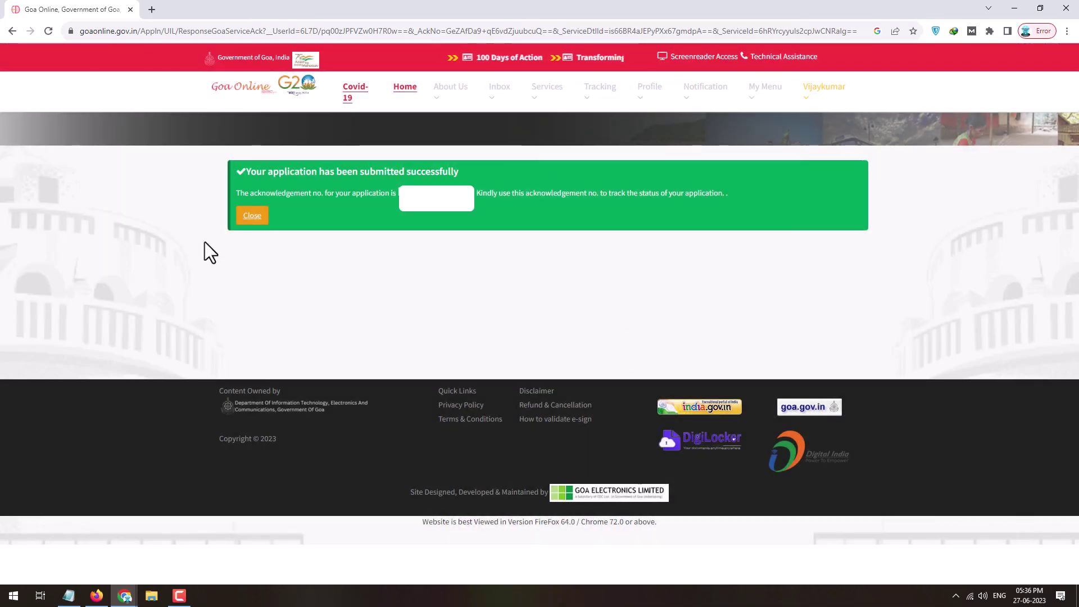
- Highlight the acknowledgement number in the submission message, and return to the User Home dashboard
{"action": "double_click", "coordinate": [433, 194]}
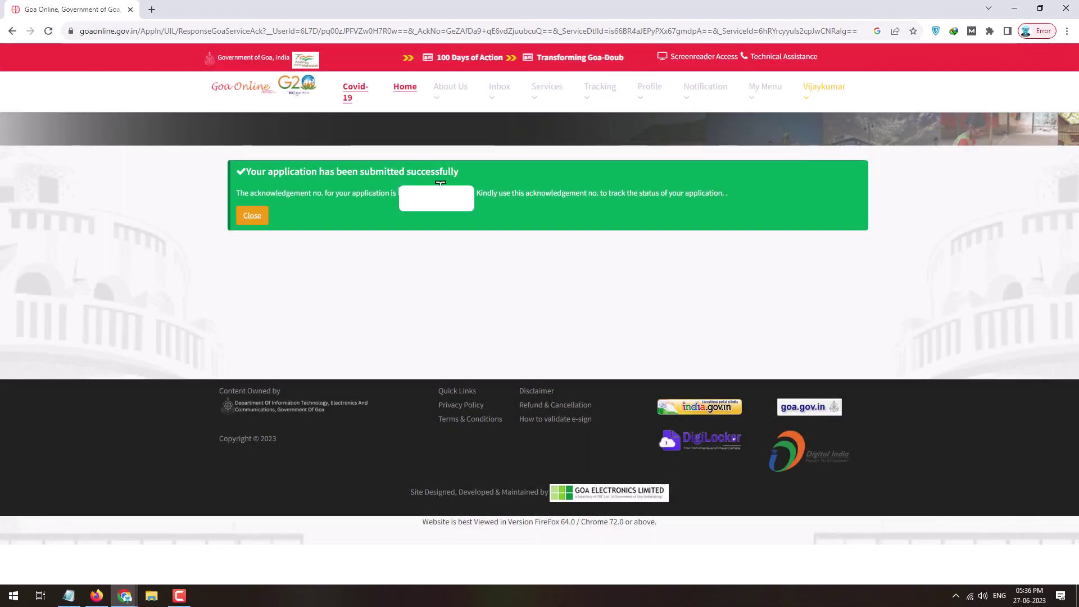
{"action": "left_click", "coordinate": [426, 213]}
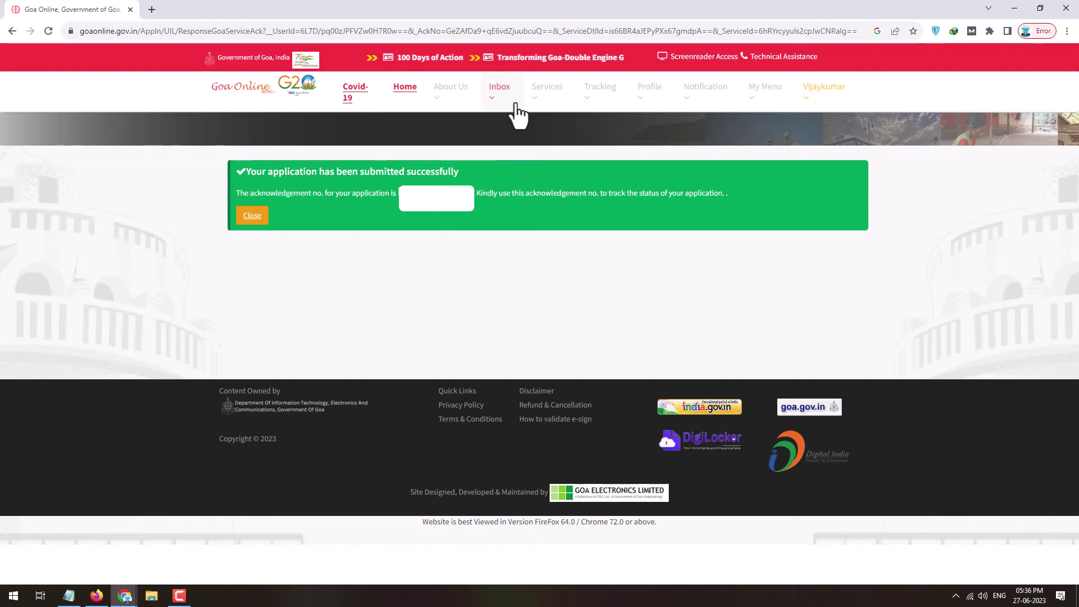
{"action": "left_click", "coordinate": [446, 144]}
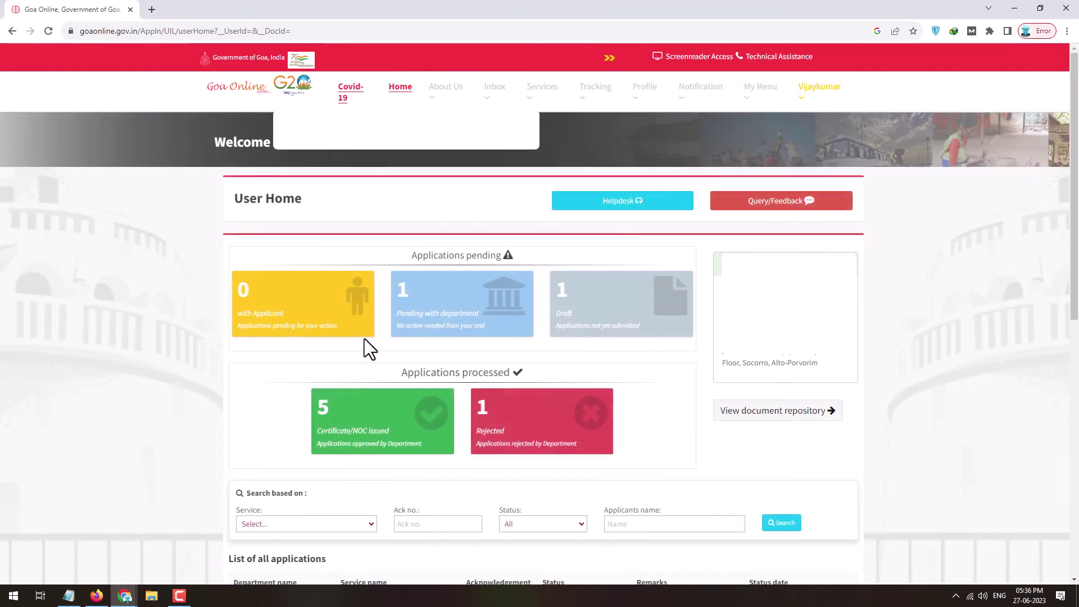
- Find the under-process Revenue entry for Application for Residence Certificate in the list of all applications and open its details
{"action": "scroll", "coordinate": [364, 338], "scroll_direction": "down", "scroll_amount": 3}
{"action": "double_click", "coordinate": [262, 447]}
{"action": "left_click", "coordinate": [332, 446]}
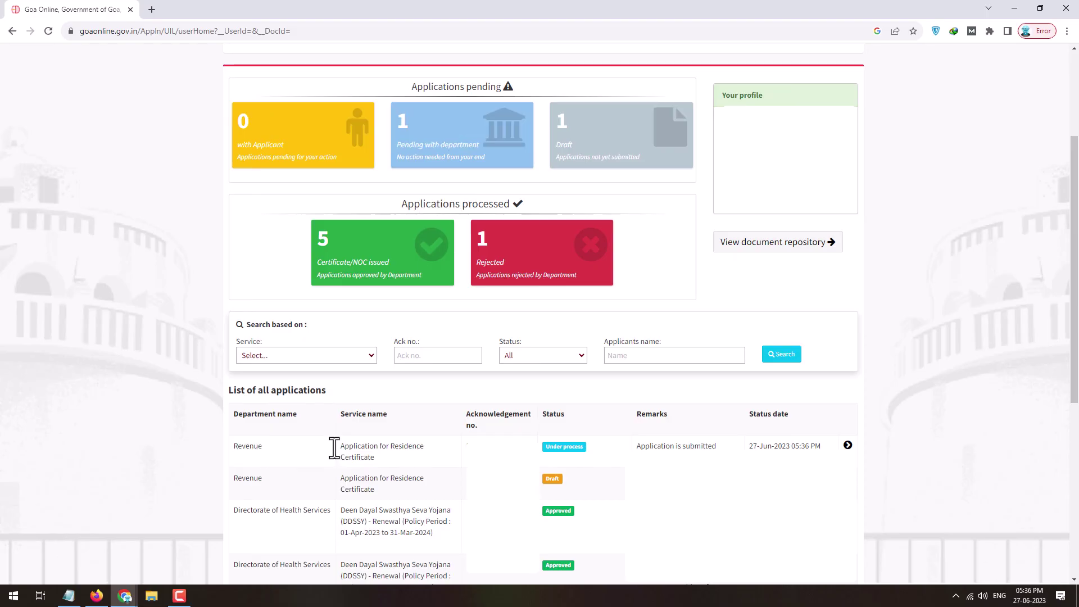
{"action": "double_click", "coordinate": [262, 446]}
{"action": "left_click", "coordinate": [417, 450]}
{"action": "left_click", "coordinate": [847, 445]}
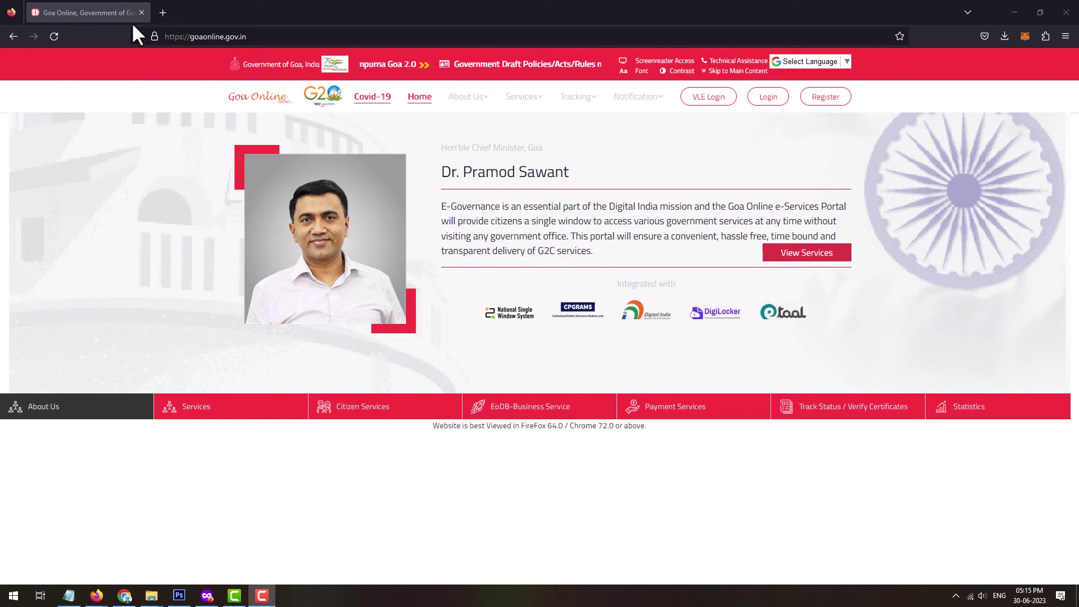
- Log in to Goa Online in Firefox and download the certificate from the issued Residence Certificate application's tracking page
{"action": "left_click", "coordinate": [769, 98]}
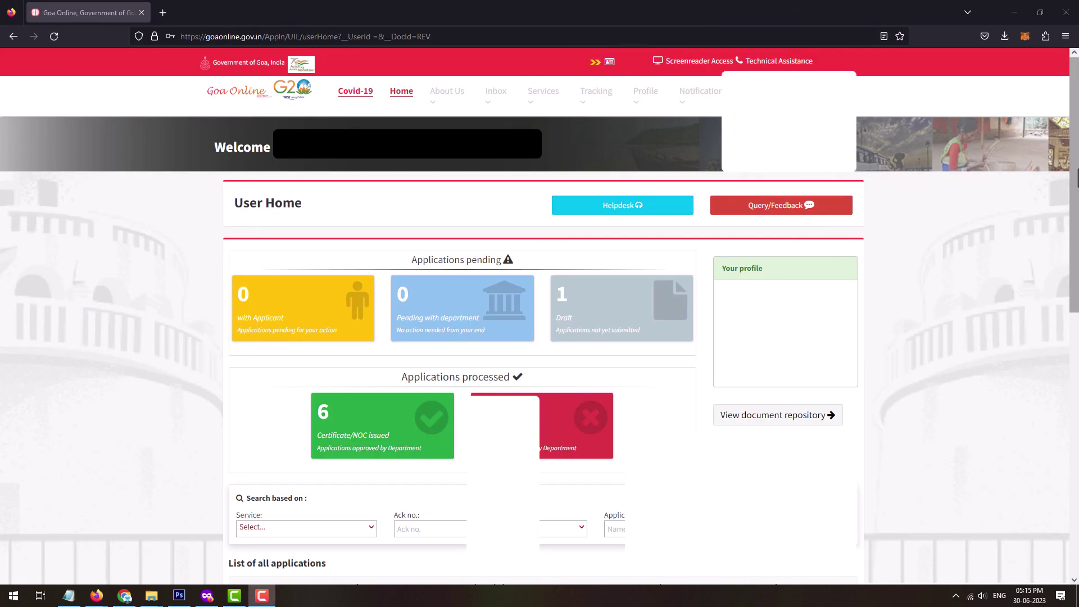
{"action": "scroll", "coordinate": [253, 421], "scroll_direction": "down", "scroll_amount": 3}
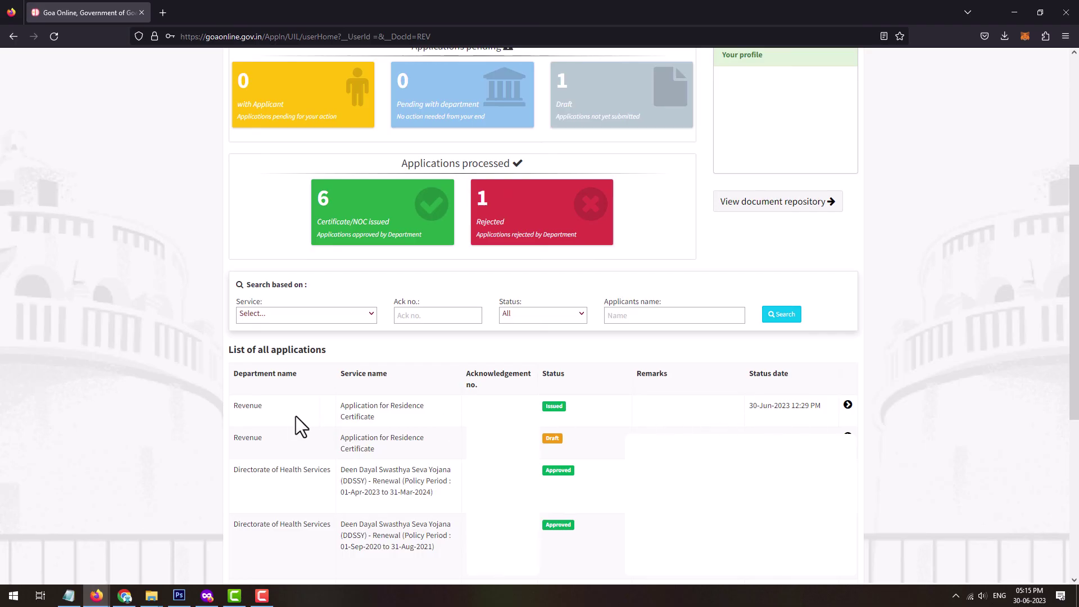
{"action": "left_click", "coordinate": [847, 404]}
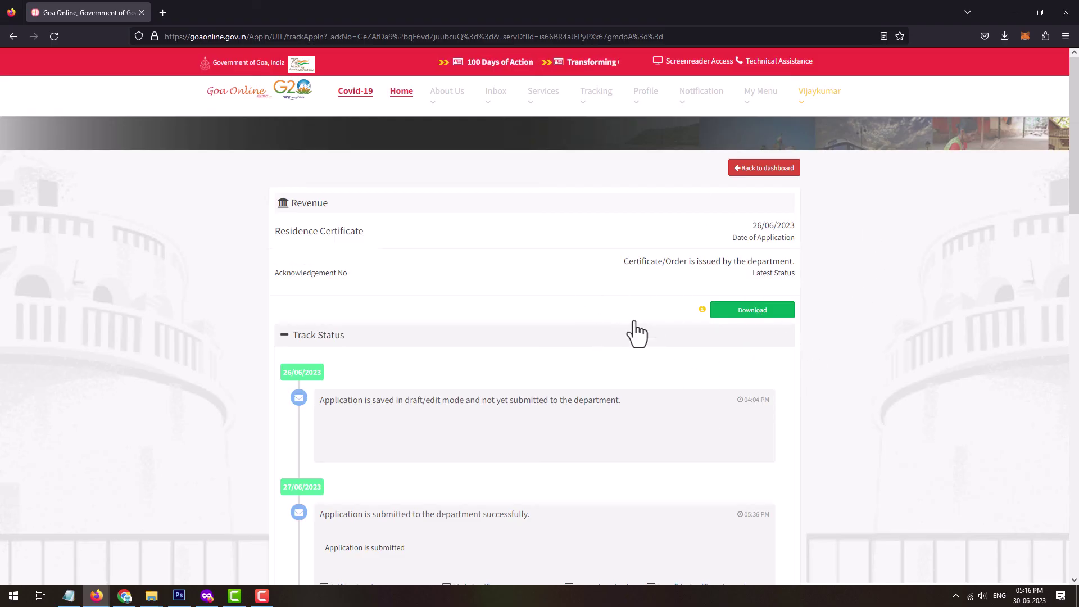
{"action": "left_click", "coordinate": [770, 315]}
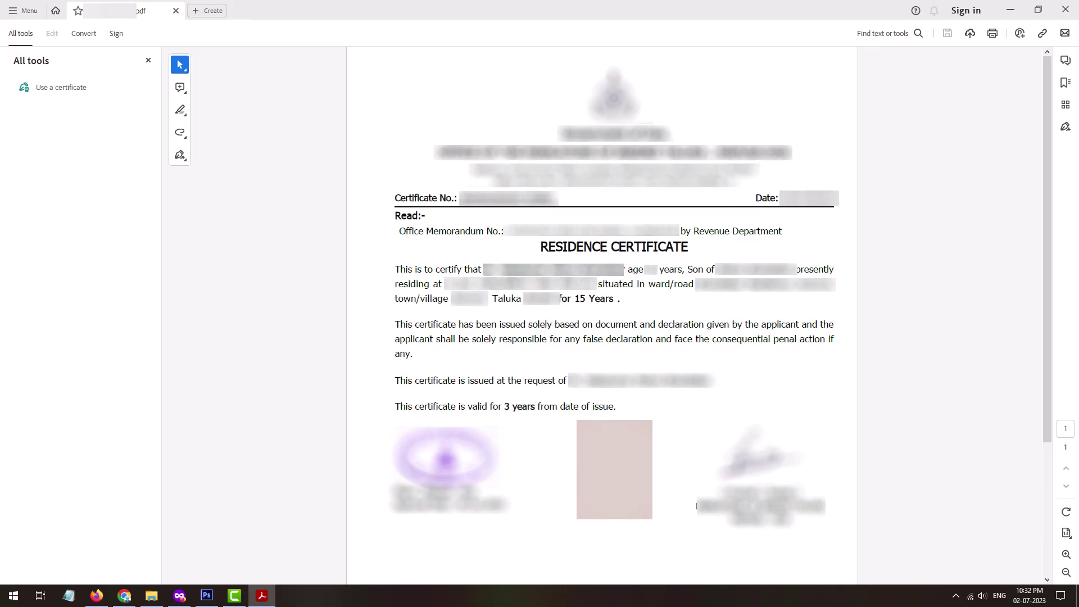